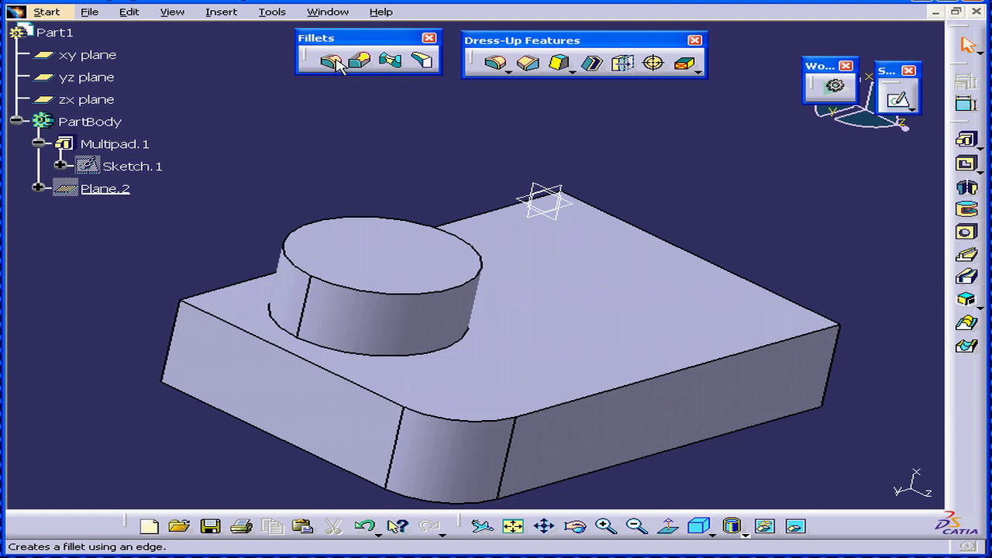
- Fillet the circular top edge of the cylindrical boss with a 0.25 in radius and Tangency propagation
click(333, 61)
drag(232, 45, 233, 53)
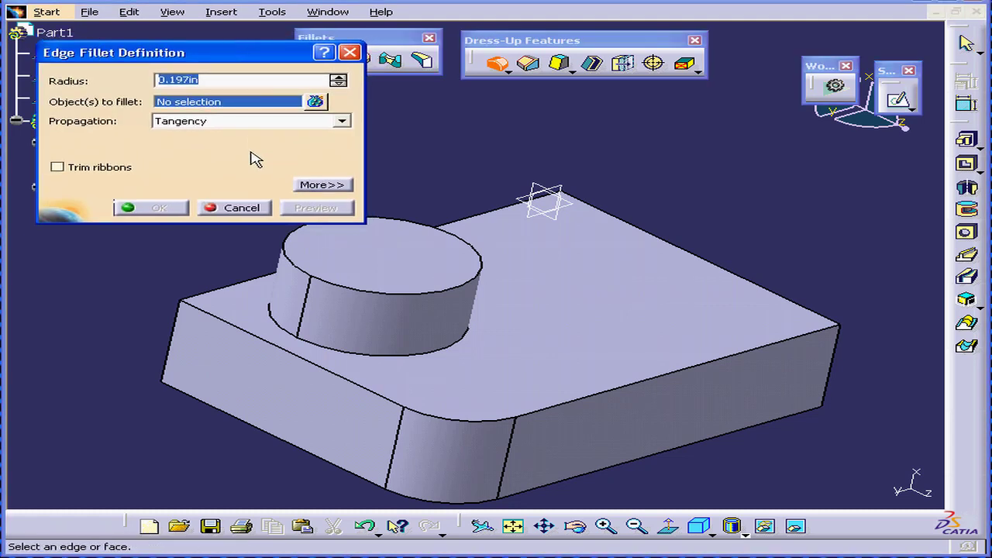
click(419, 298)
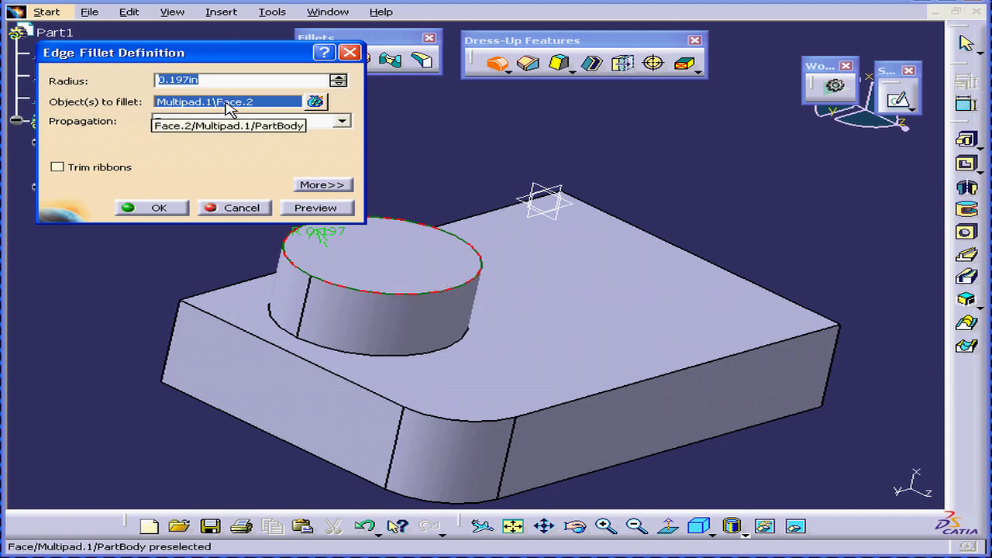
click(417, 275)
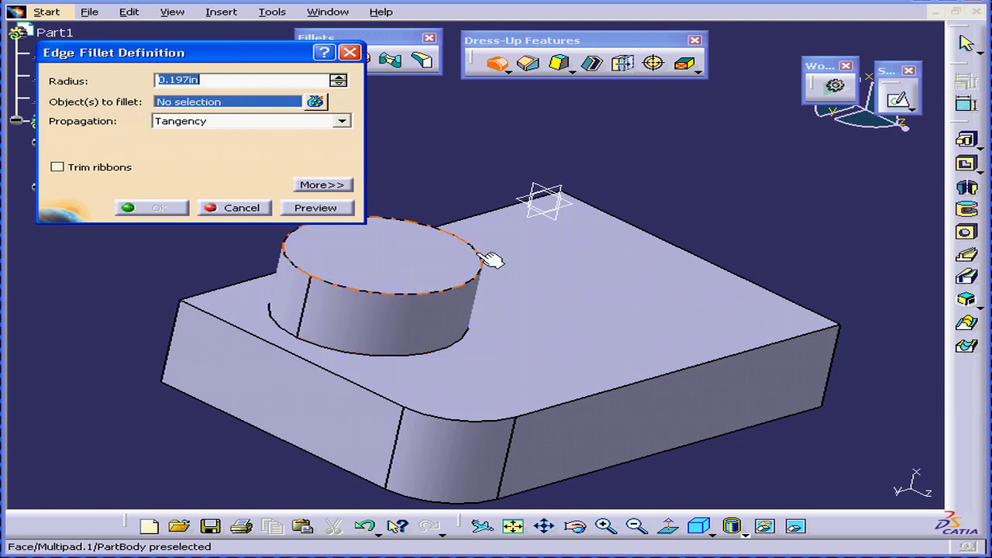
click(458, 293)
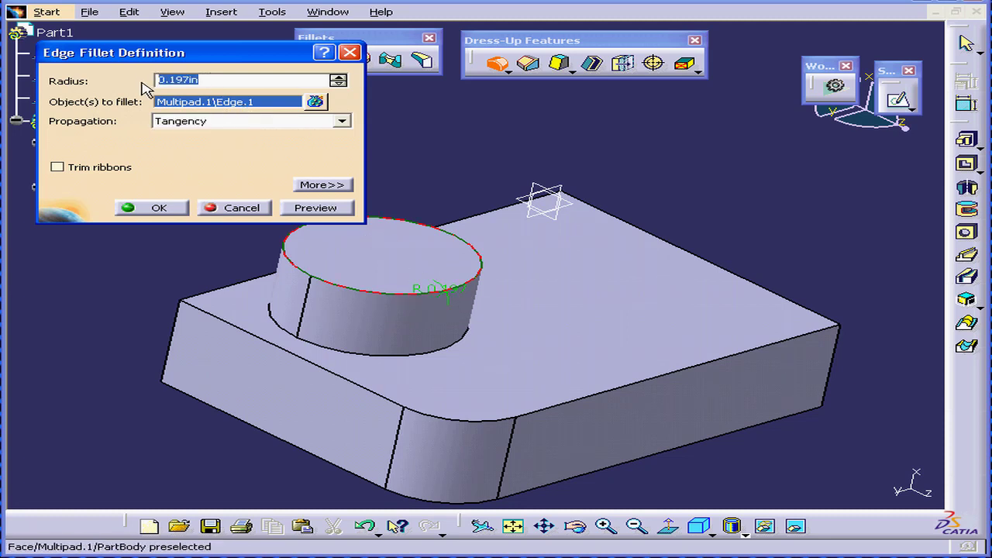
text(.25)
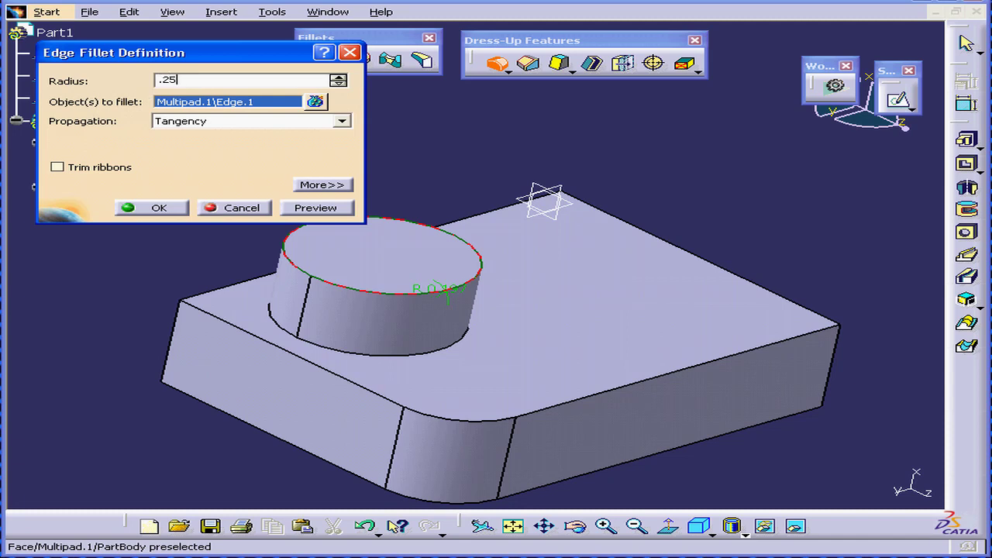
key(Return)
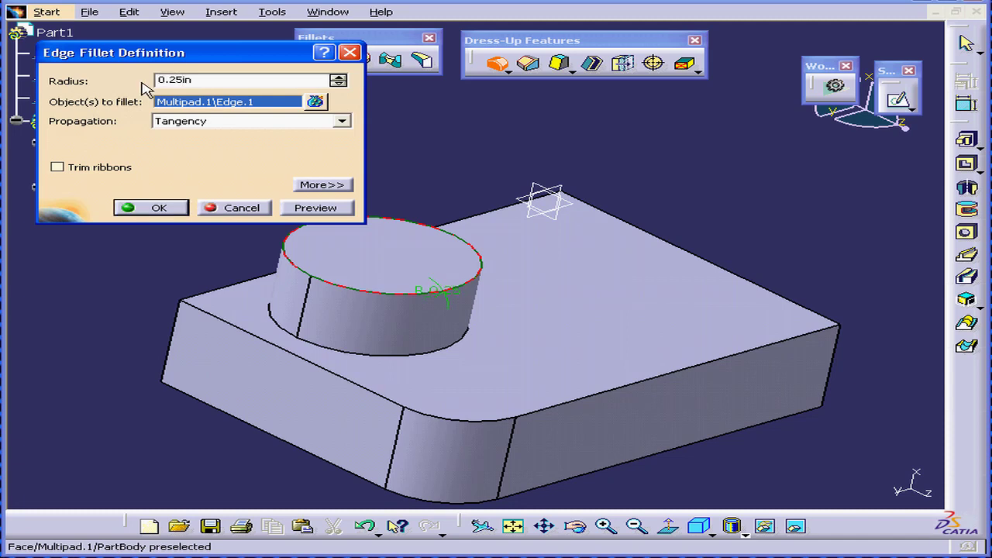
click(326, 212)
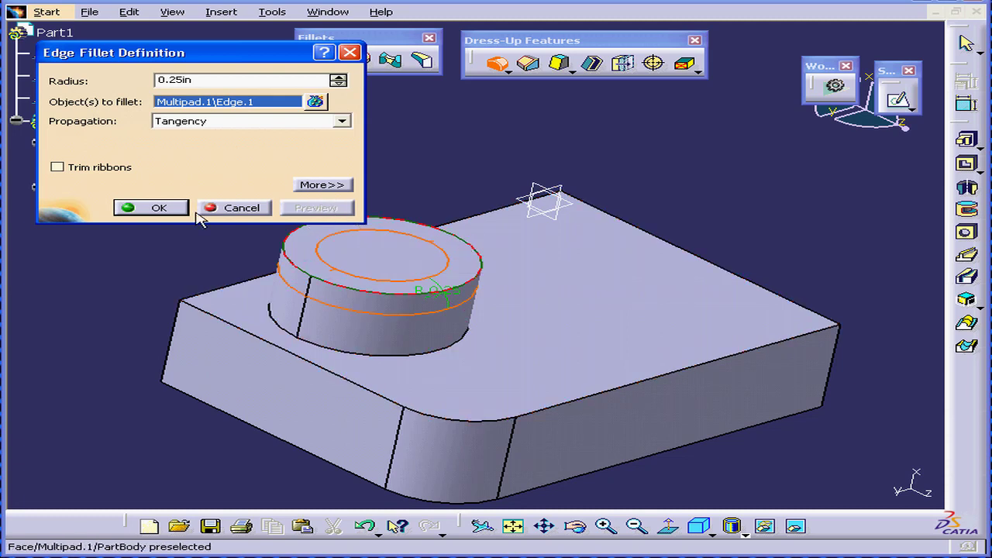
click(153, 210)
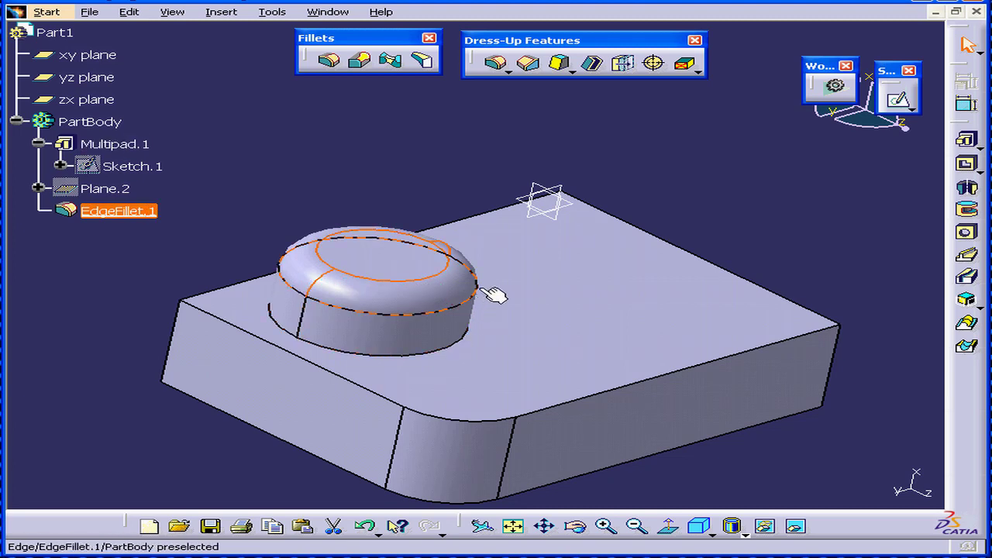
- Edit the boss's top edge fillet, set its radius to 0.1 in, and preview and apply it
double_click(422, 302)
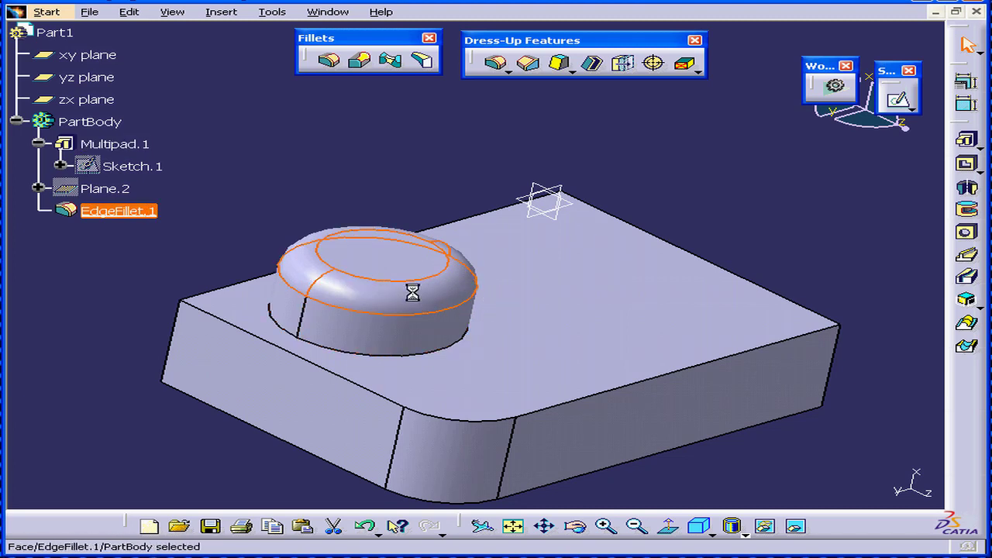
drag(194, 74, 211, 97)
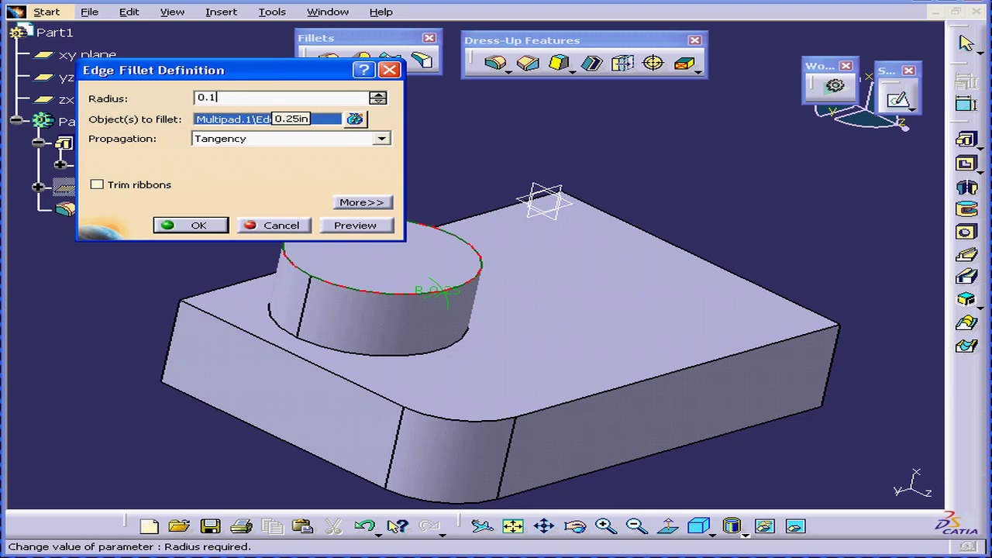
key(Tab)
click(369, 227)
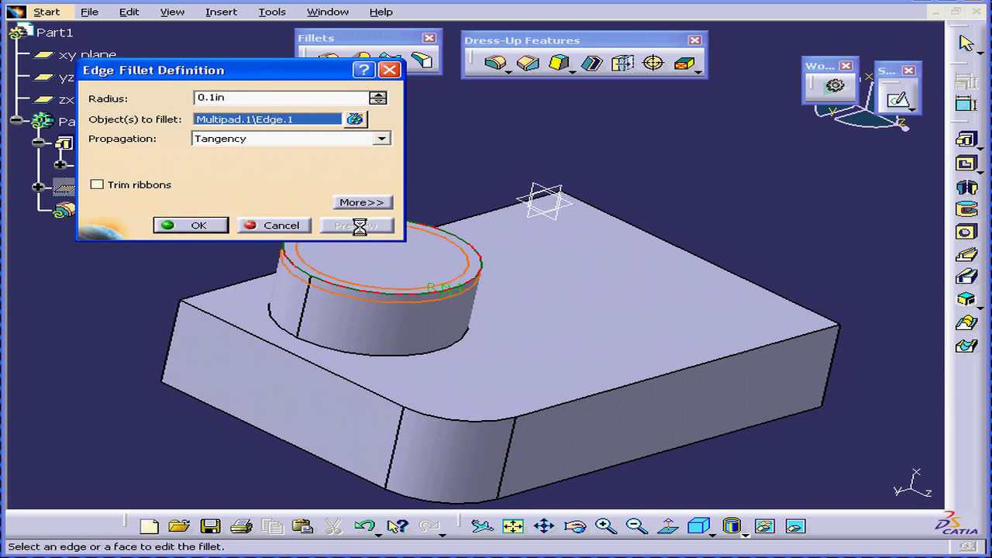
click(217, 230)
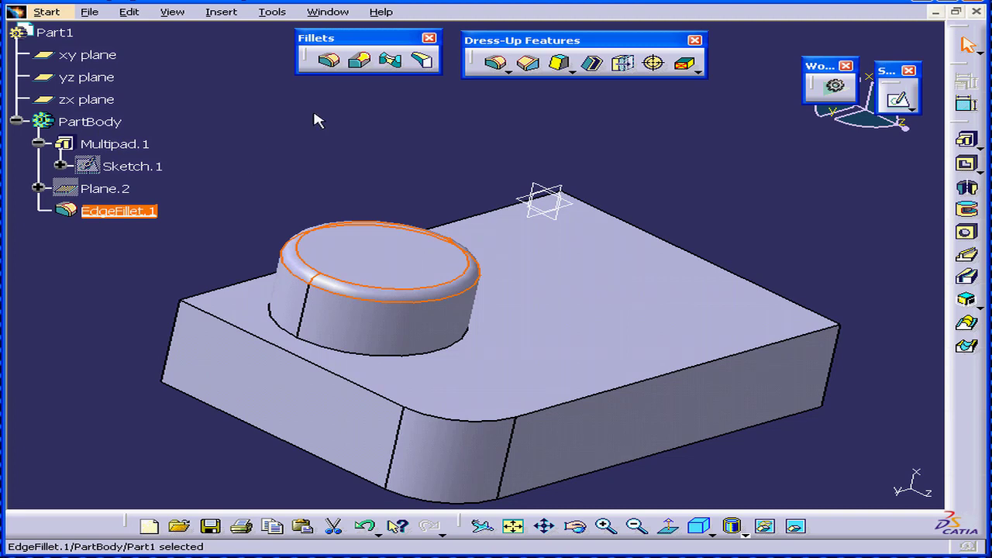
- Fillet the straight top edge on the block's long front side with a 0.25 in radius and Minimal propagation
click(328, 60)
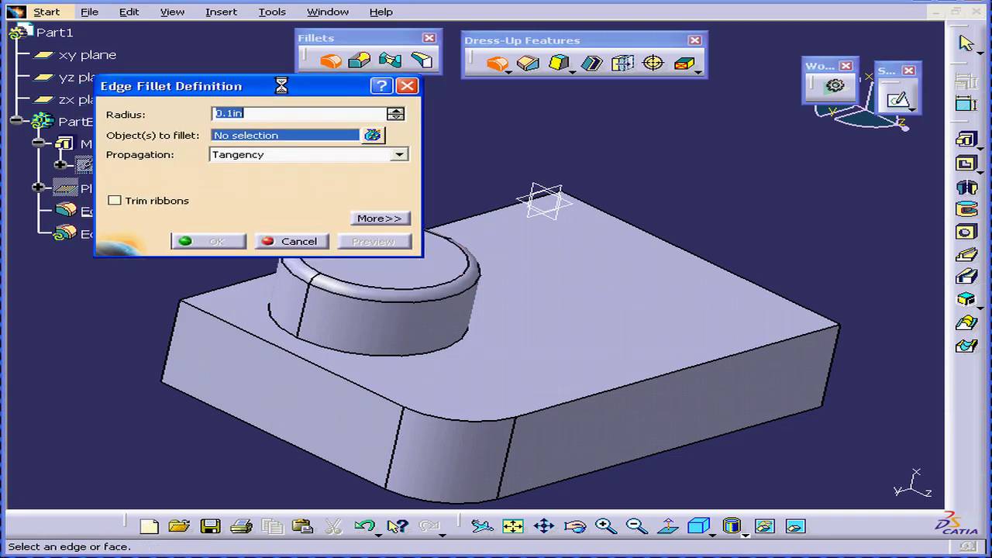
click(566, 409)
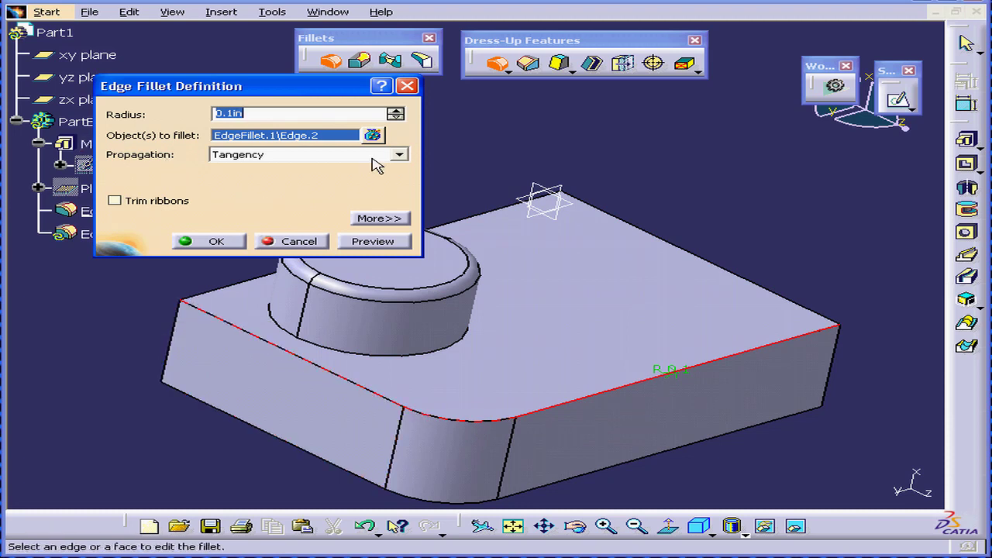
click(400, 155)
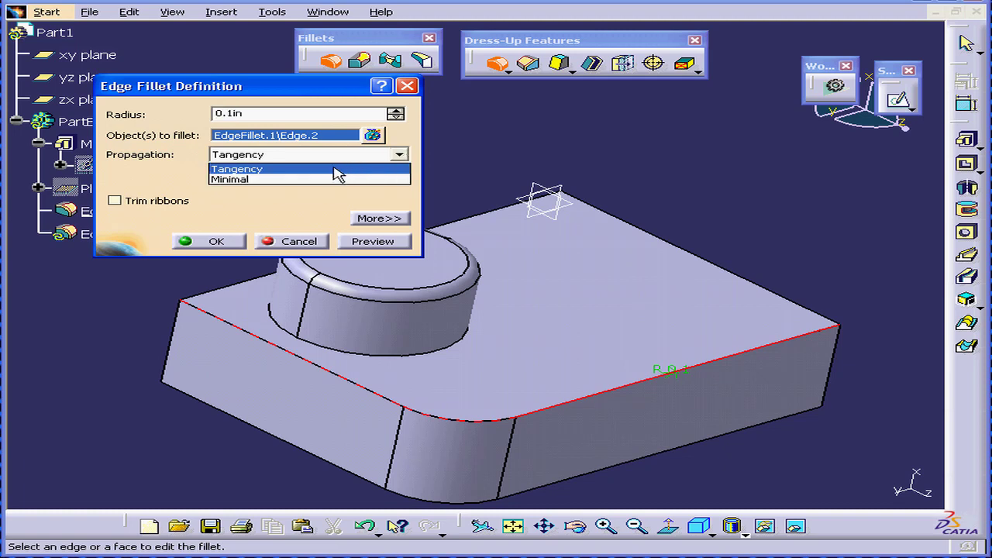
click(299, 179)
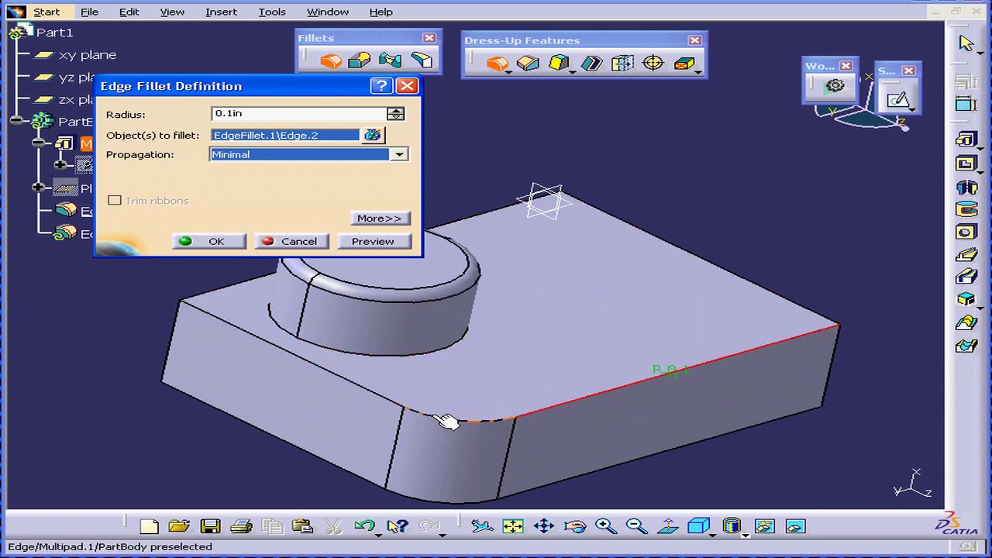
double_click(259, 112)
text(.25)
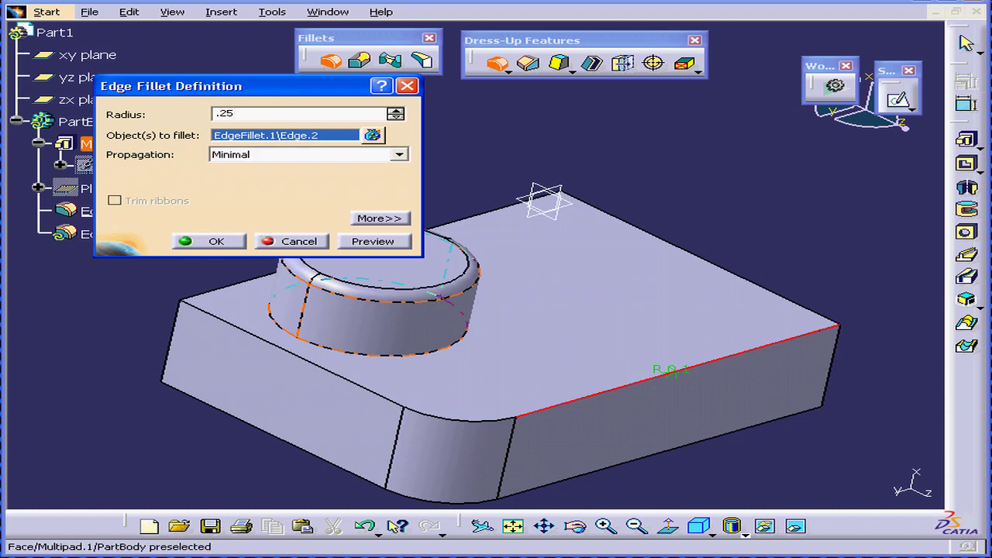
key(Return)
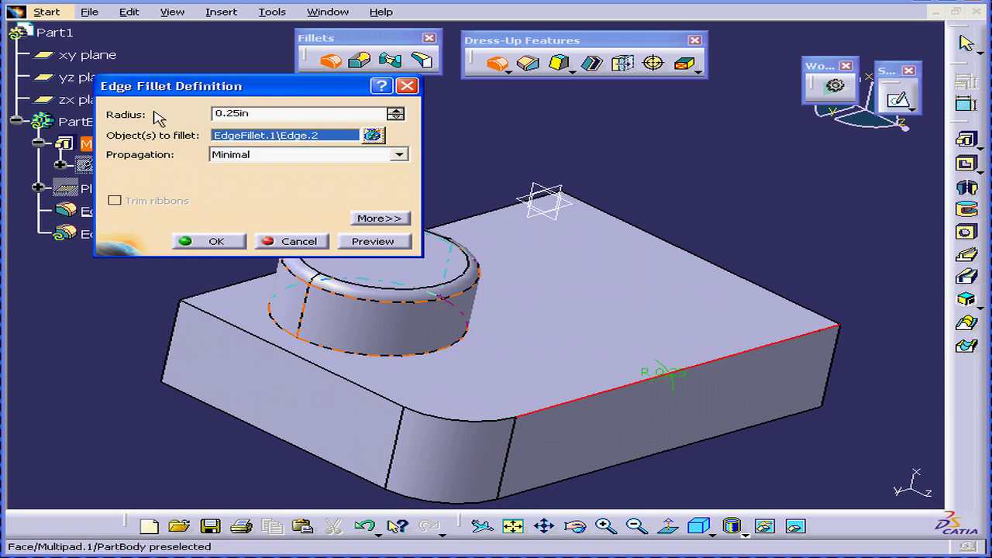
click(401, 242)
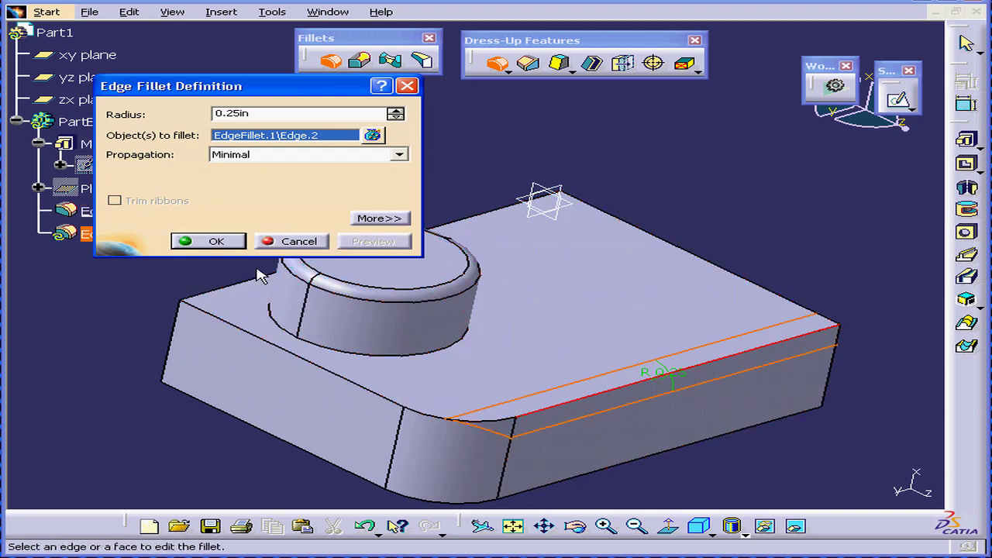
click(217, 242)
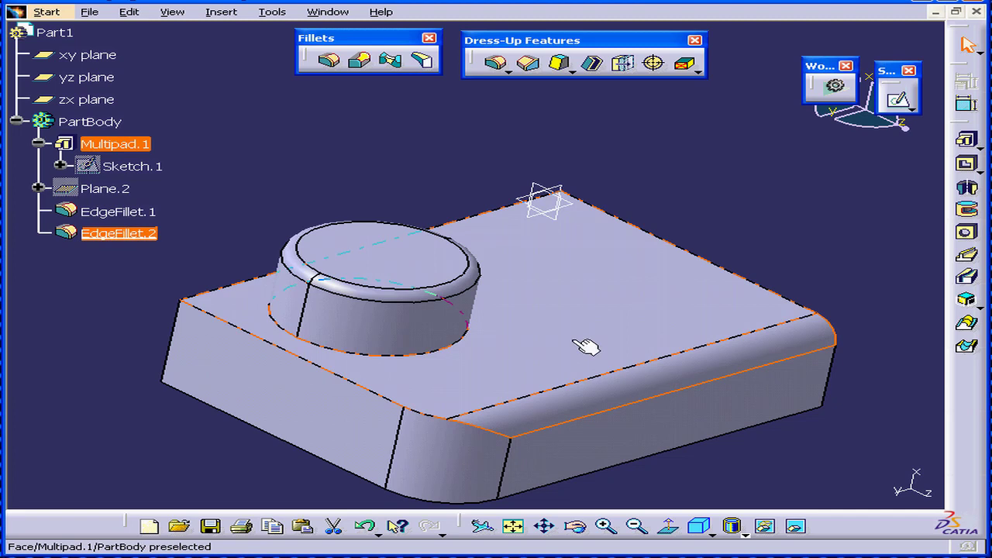
- Edit the block's top edge fillet and change its propagation to Tangency
double_click(593, 390)
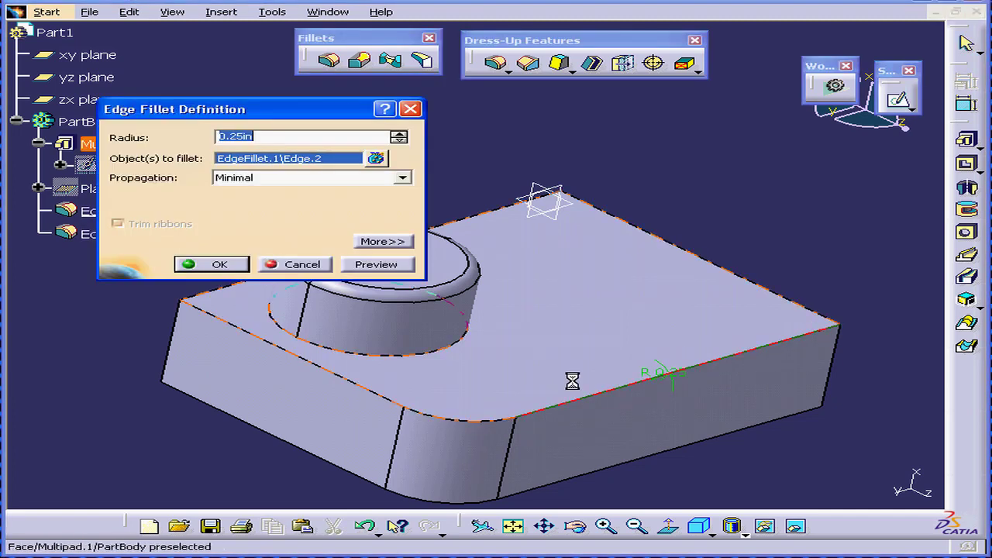
click(403, 180)
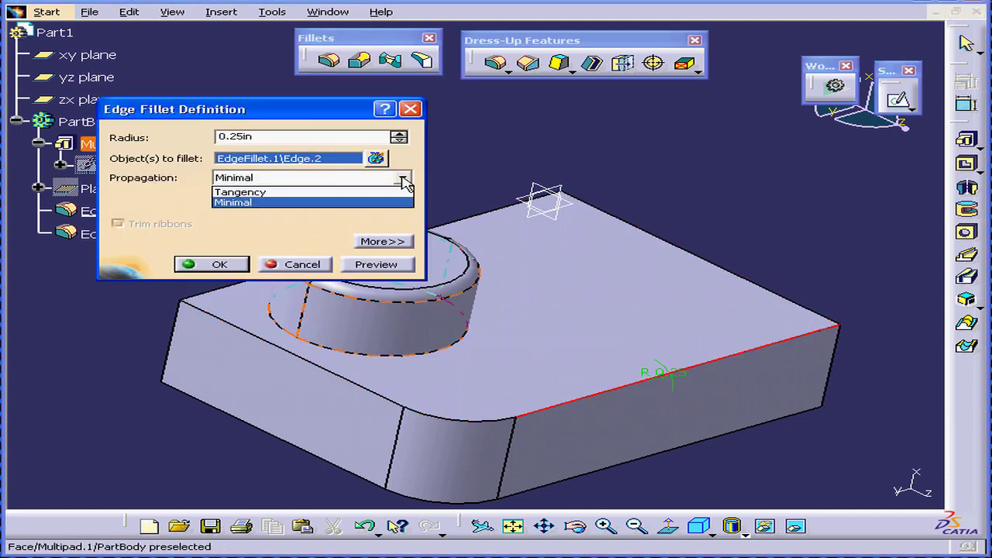
click(341, 192)
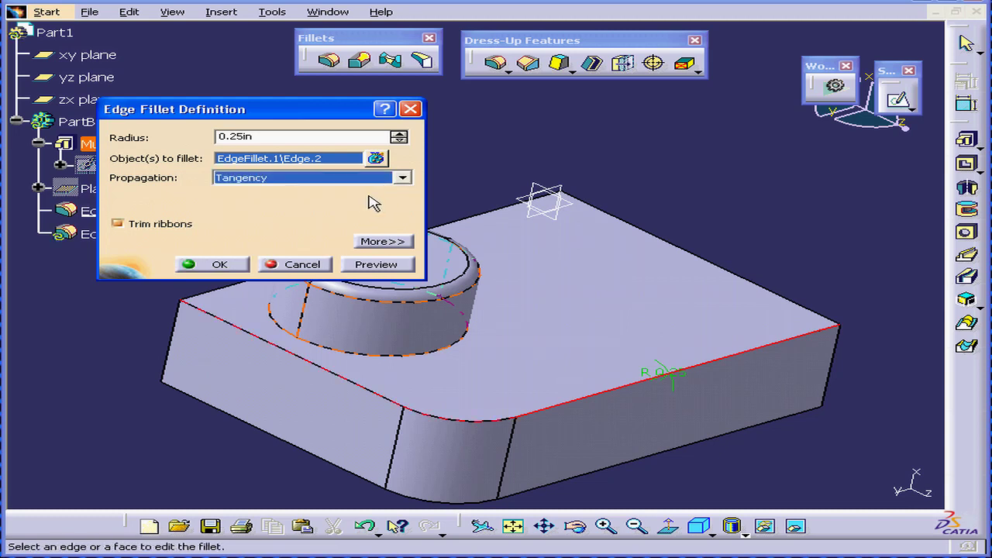
click(386, 267)
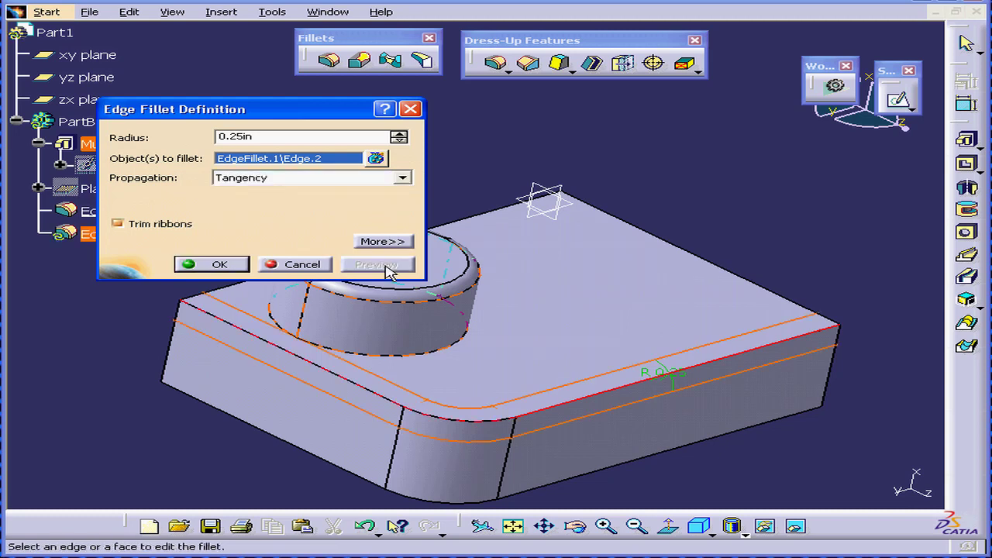
click(221, 264)
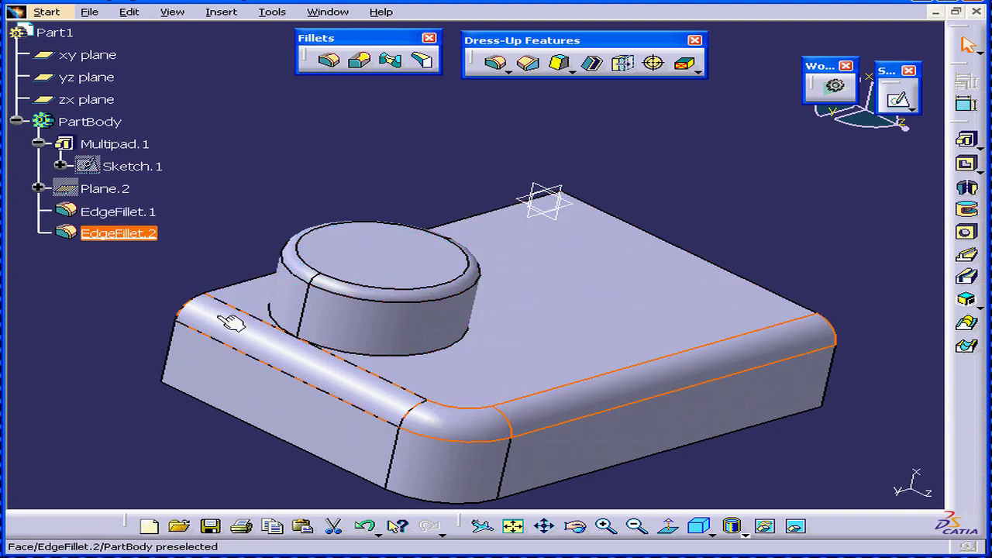
- Delete the fillet along the block's top edges, EdgeFillet.2
click(131, 235)
right_click(131, 235)
click(188, 455)
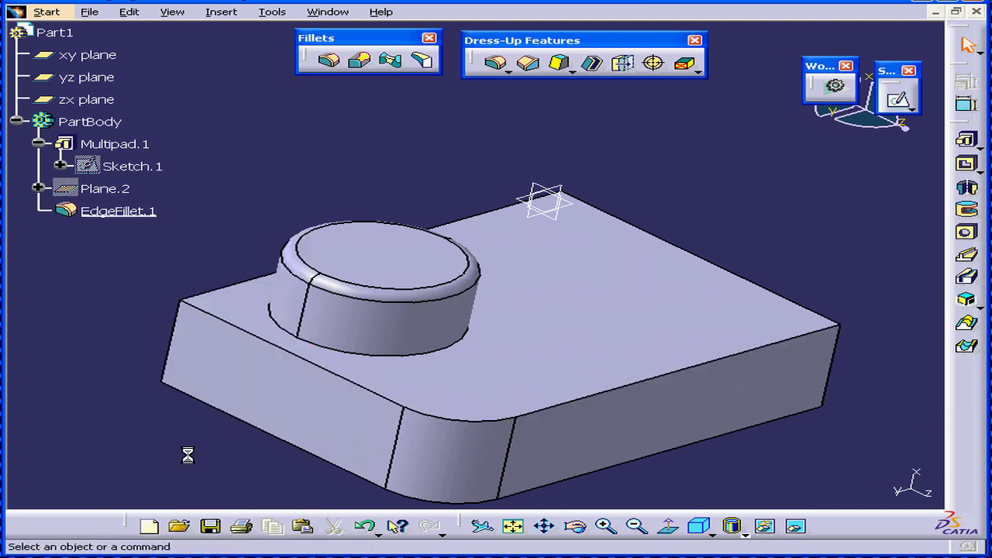
- Fillet the boss's base edge with a 0.25 in radius, choosing the block's nearby straight top edge as the edge to keep
click(332, 61)
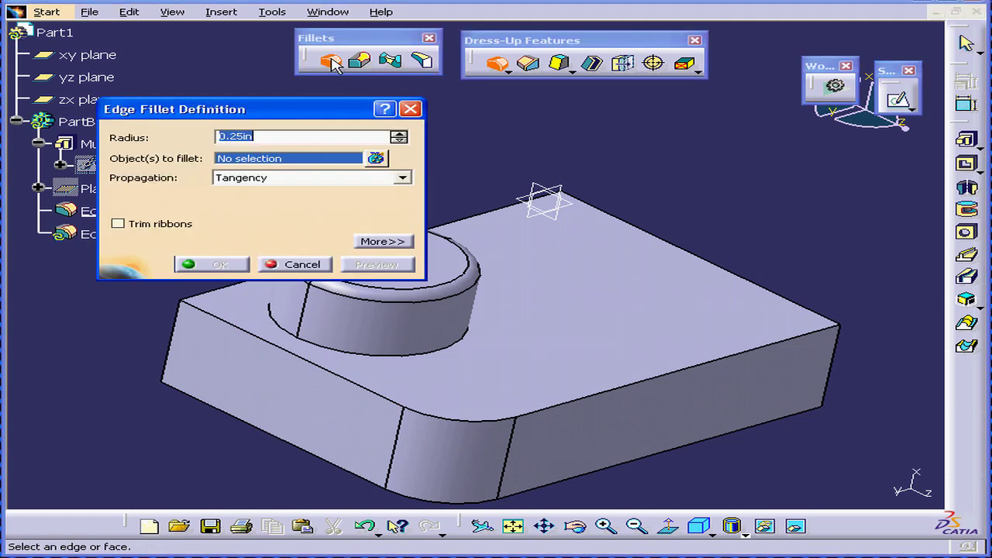
drag(296, 114, 231, 32)
click(316, 160)
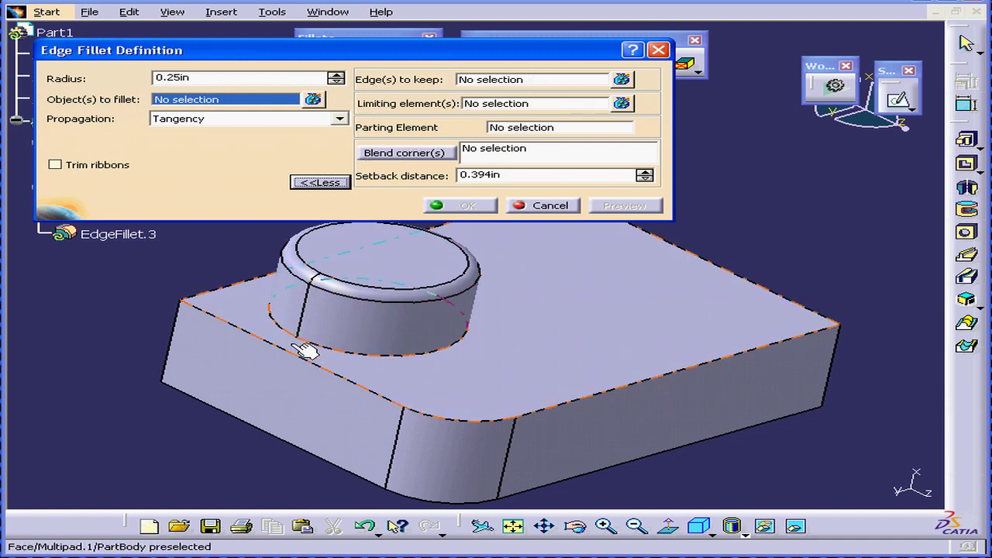
middle_drag(305, 348, 709, 355)
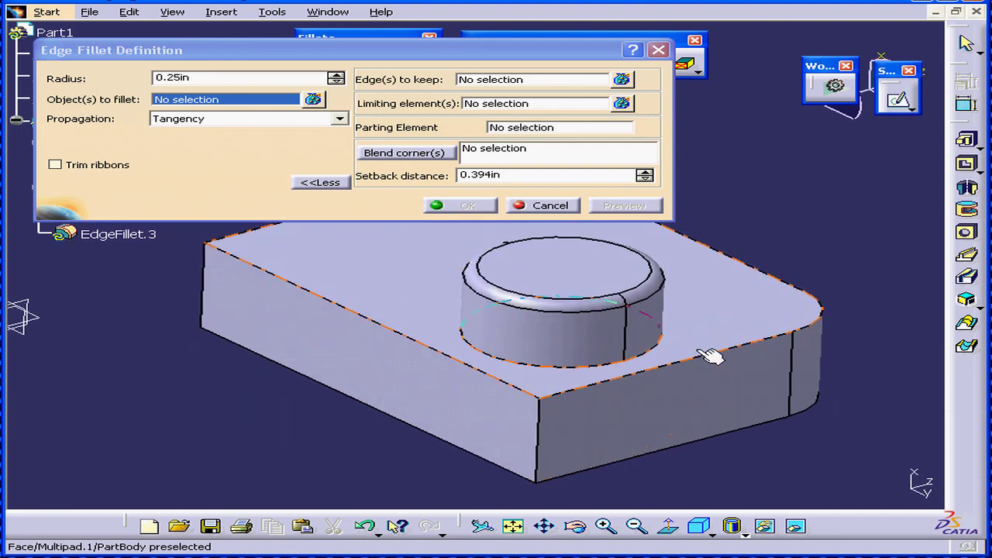
click(564, 365)
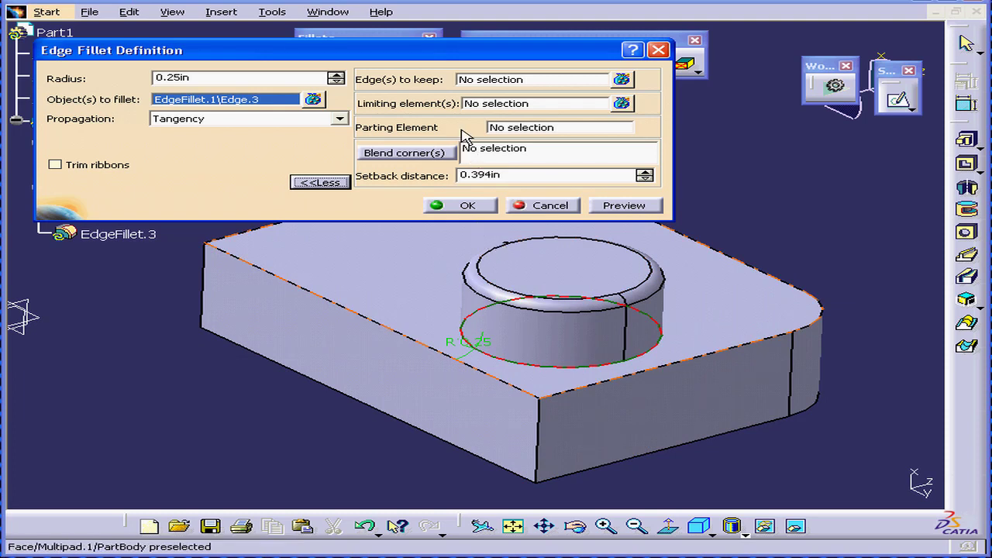
click(486, 84)
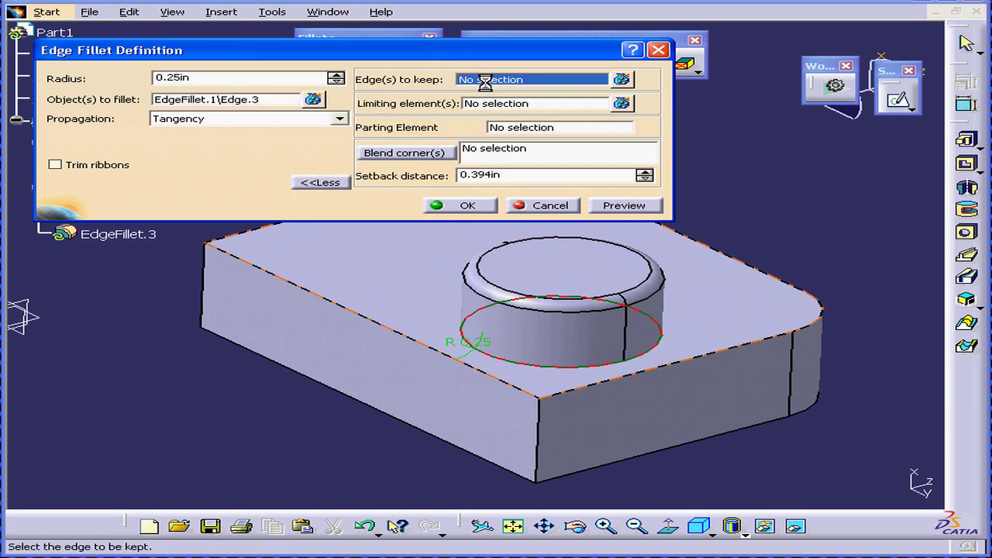
click(504, 381)
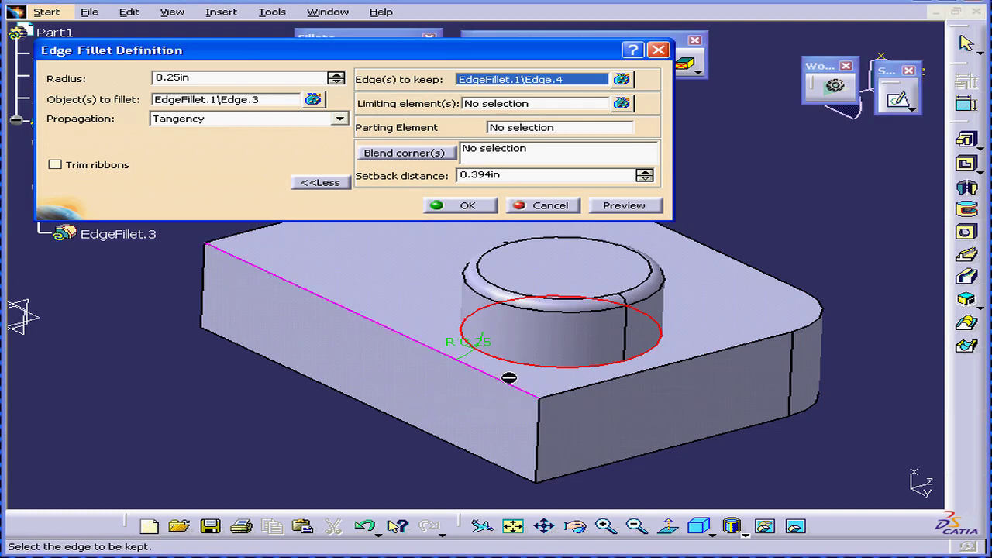
click(479, 207)
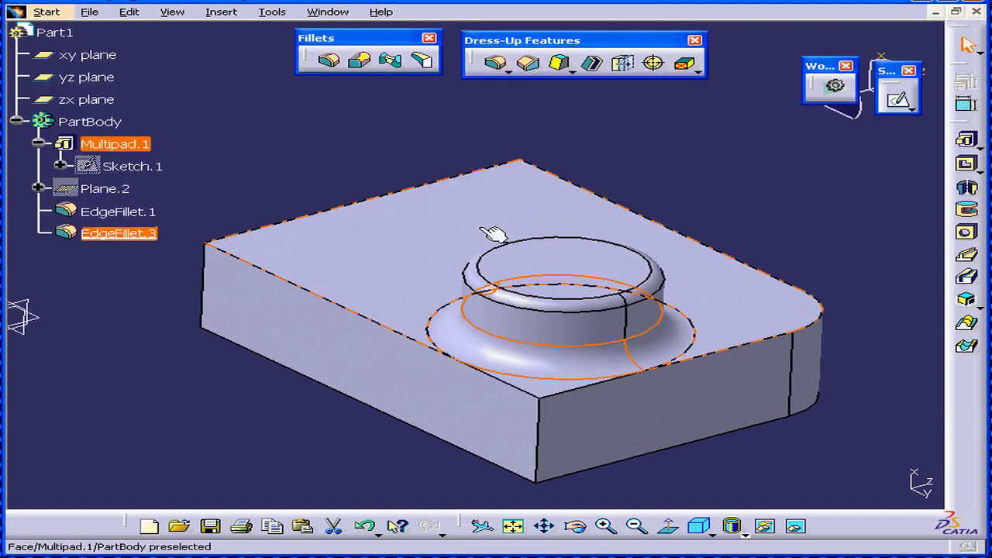
- Edit the fillet around the boss's base and set its radius to 0.75 in
double_click(567, 363)
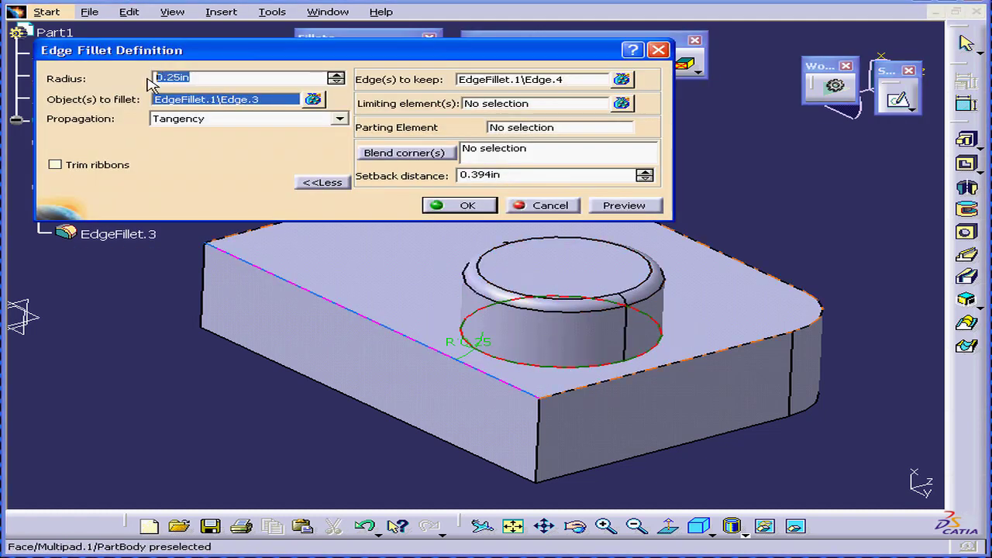
text(.75)
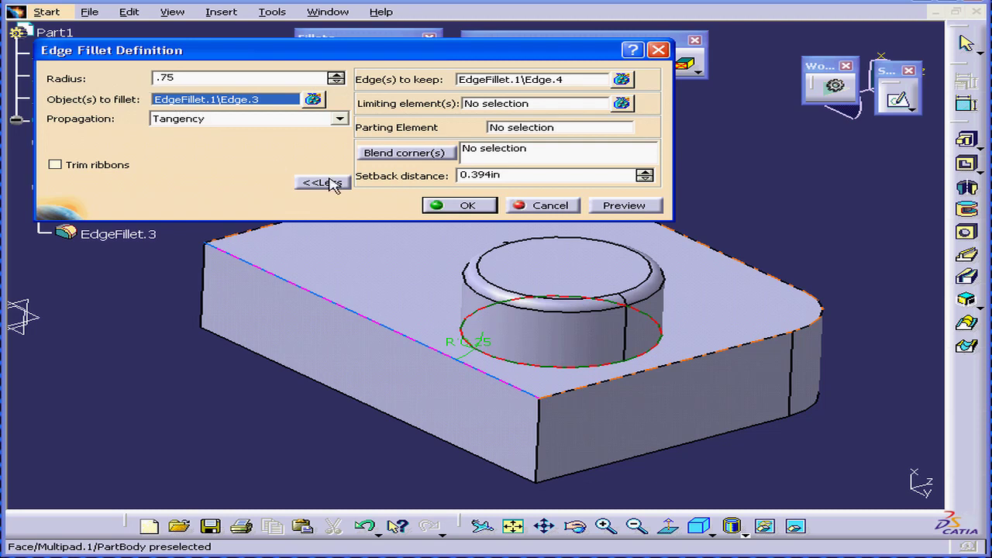
click(464, 205)
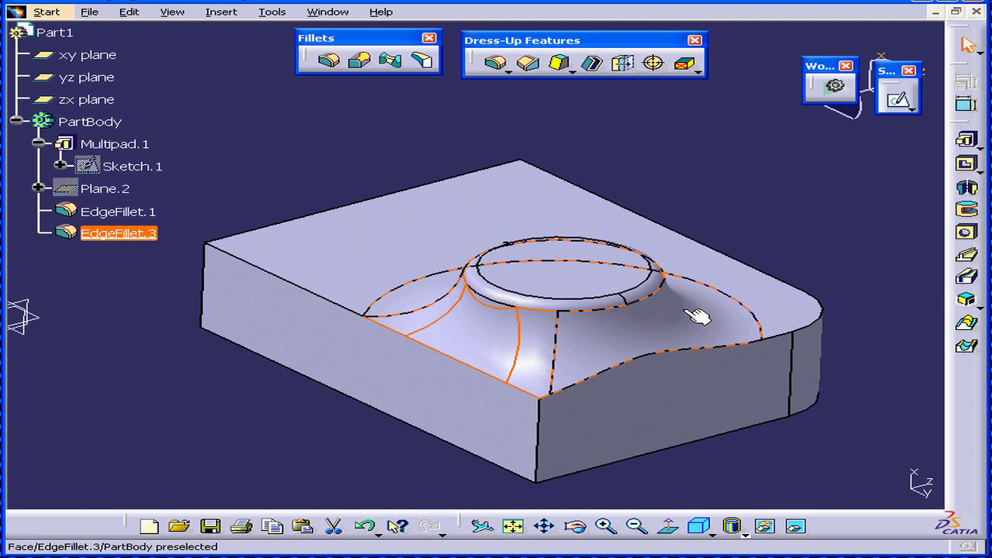
mouse_move(525, 436)
middle_down()
mouse_move(493, 372)
mouse_move(525, 399)
mouse_move(640, 414)
mouse_move(594, 449)
mouse_move(556, 445)
mouse_move(533, 426)
middle_up()
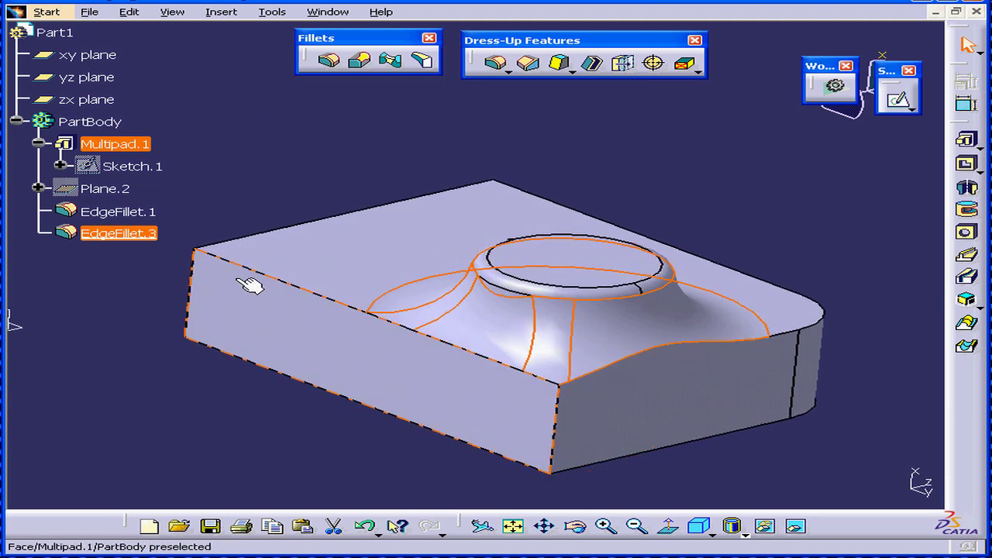
- Delete the fillet around the boss's base, EdgeFillet.3, and show the hidden Plane.2
click(107, 241)
right_click(104, 236)
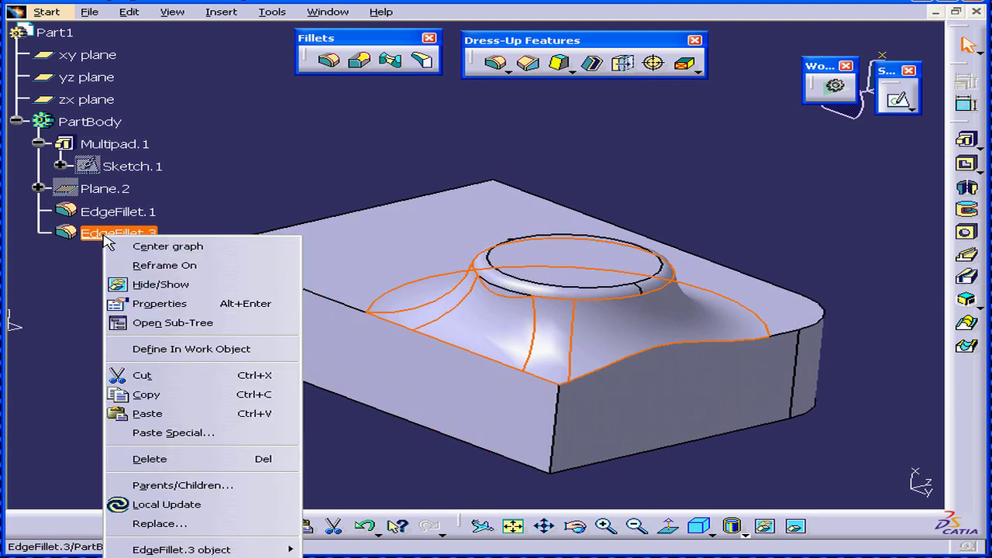
click(149, 458)
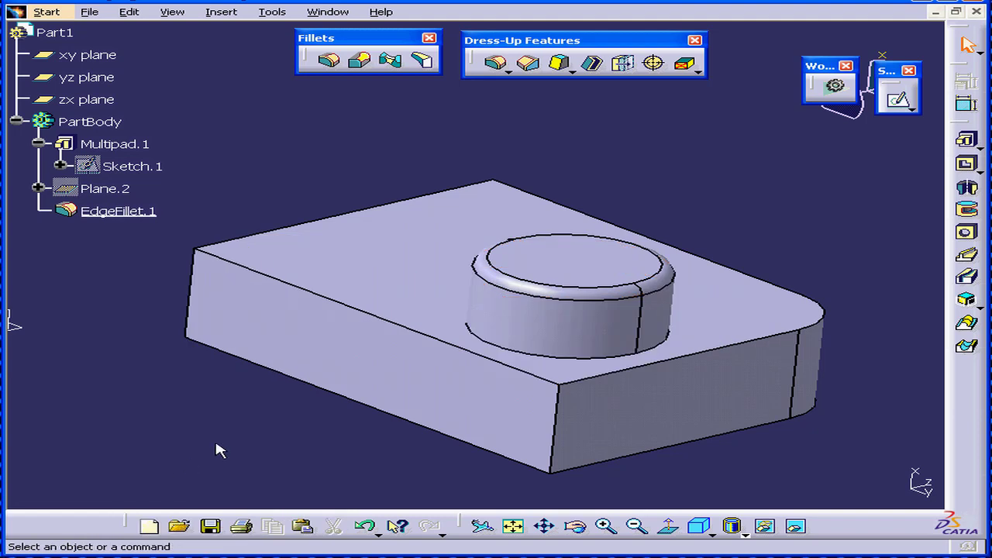
right_click(95, 190)
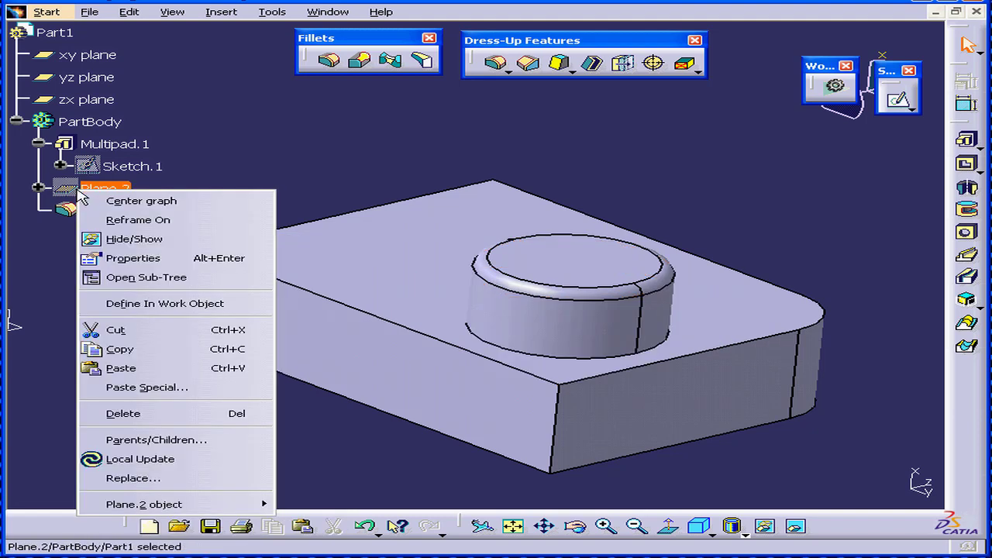
click(157, 245)
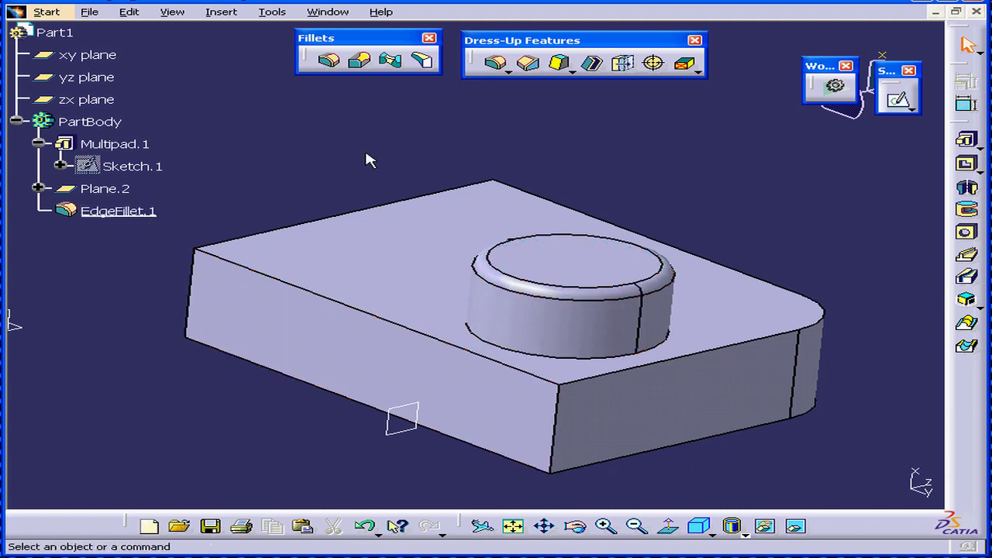
- Set up an edge fillet with a 0.25 in radius on the straight top edge of the block's long front side
click(330, 62)
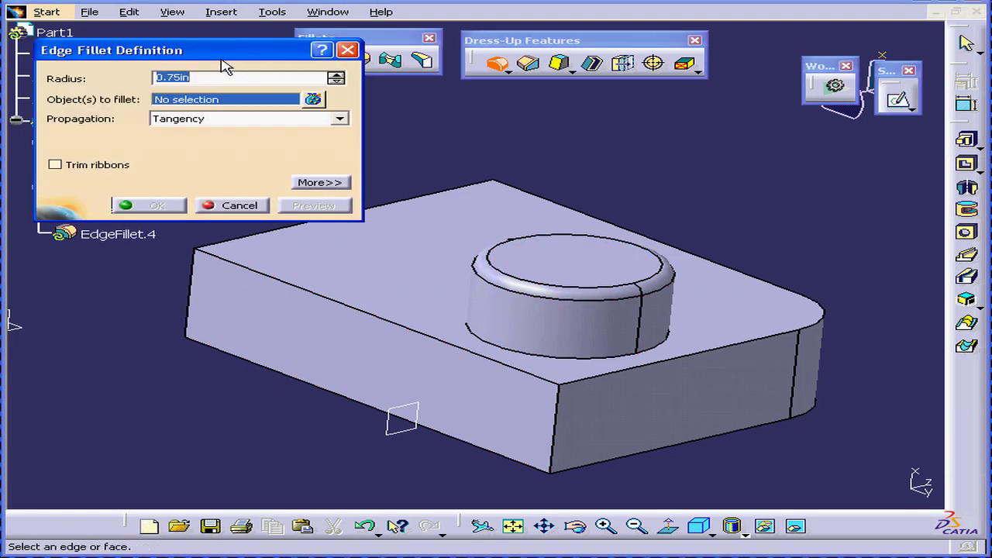
drag(208, 46, 194, 32)
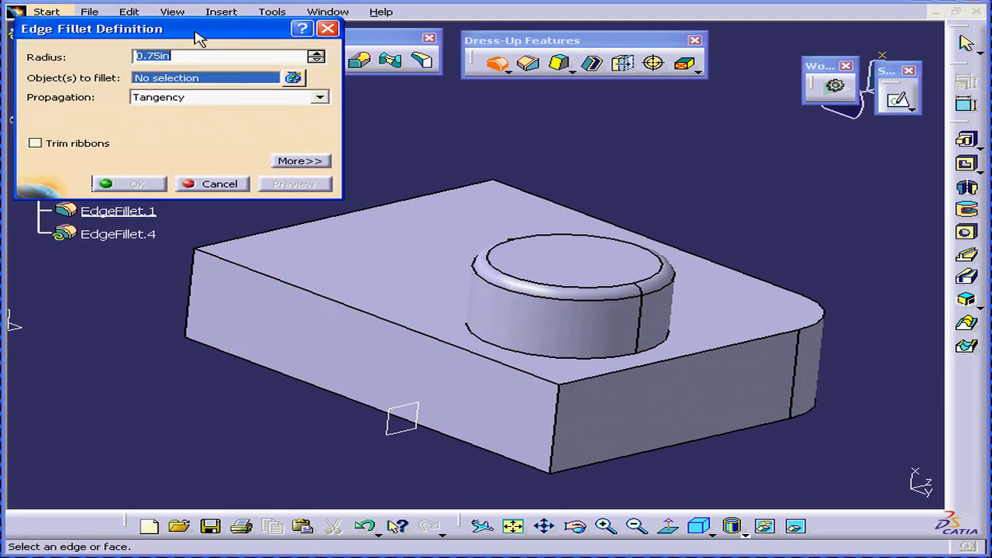
click(301, 162)
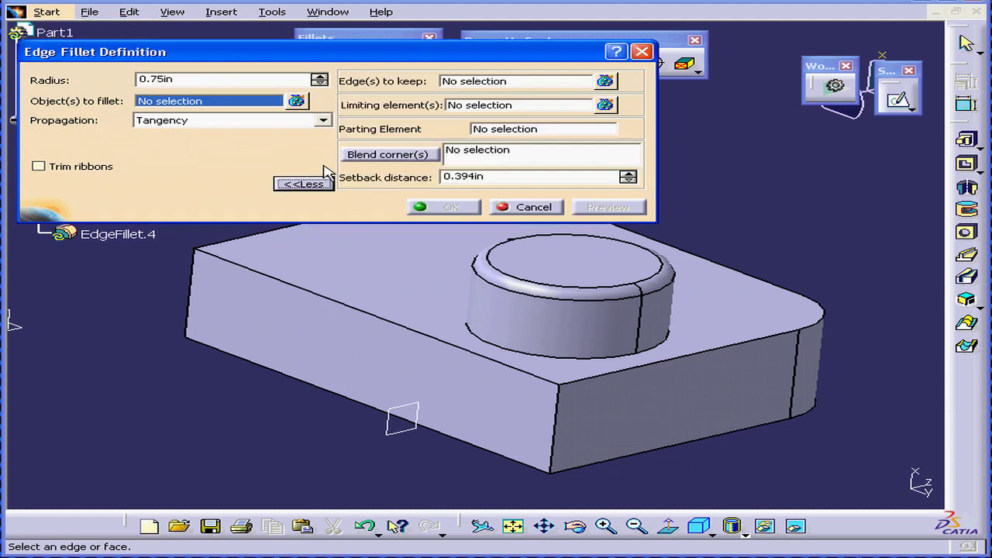
middle_drag(348, 365, 579, 390)
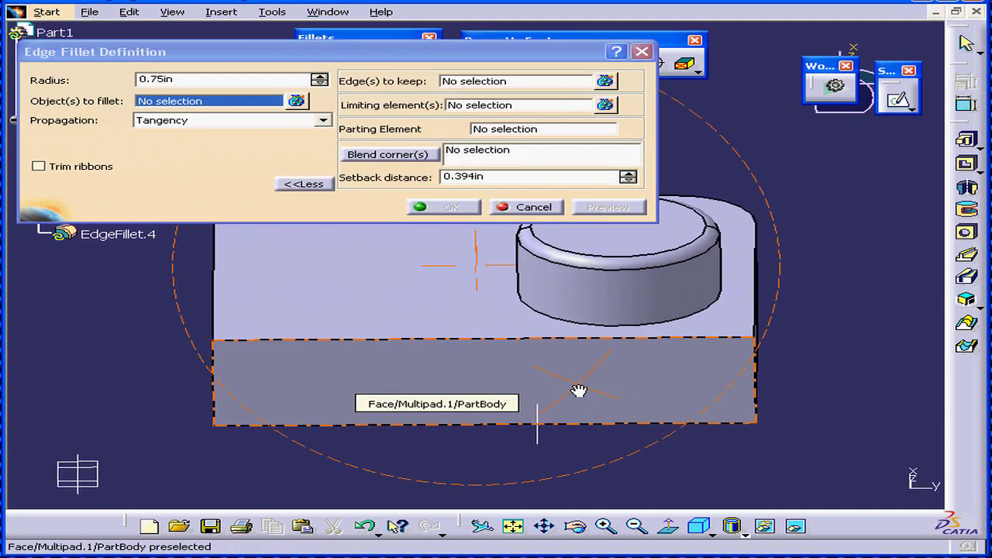
click(445, 339)
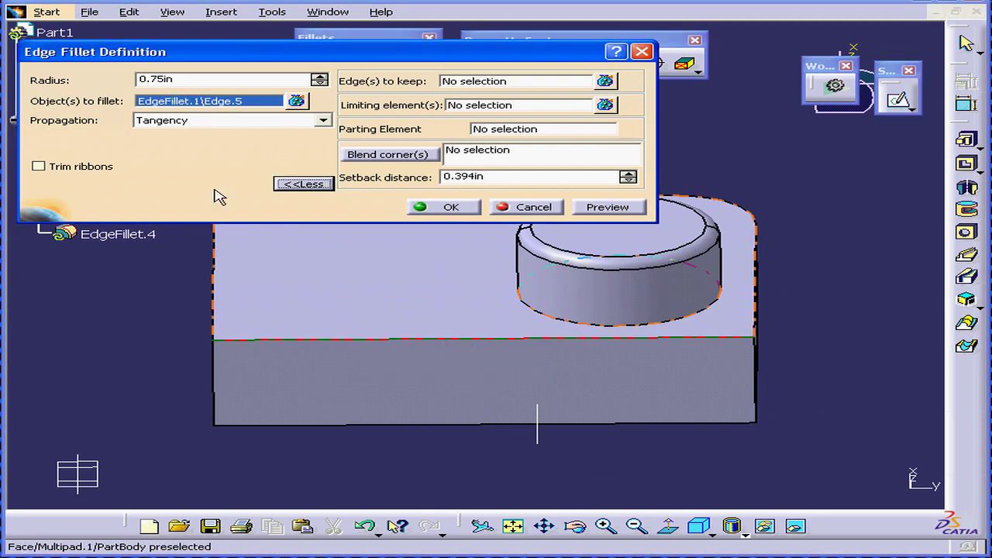
click(182, 79)
drag(149, 76, 132, 79)
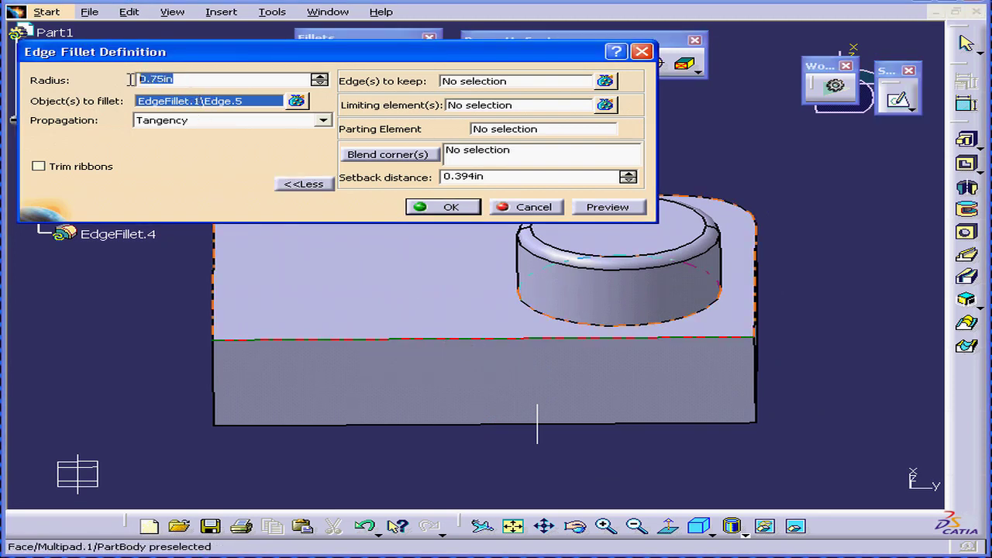
text(.)
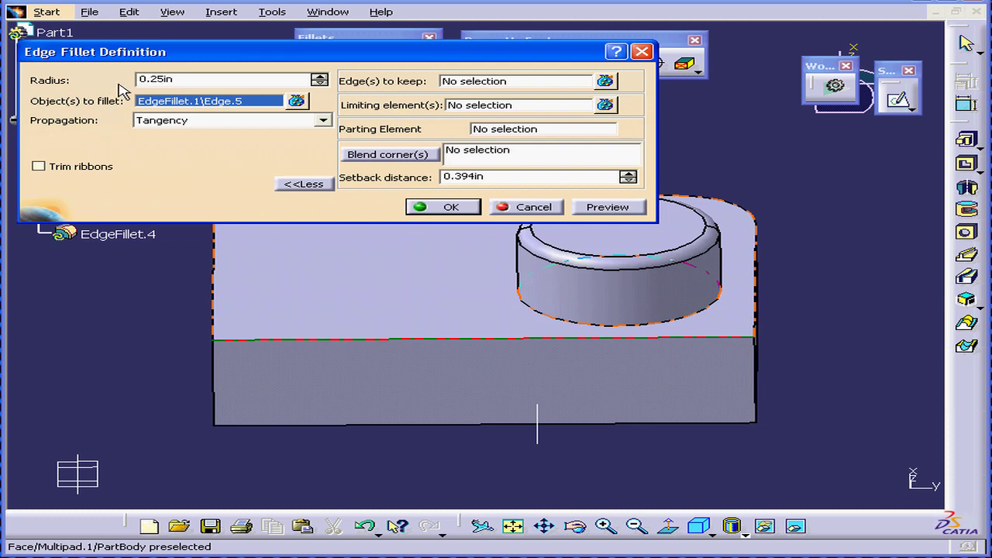
- Limit the top edge fillet to the stretch between a point picked on the edge and Plane.2, and create it
click(499, 107)
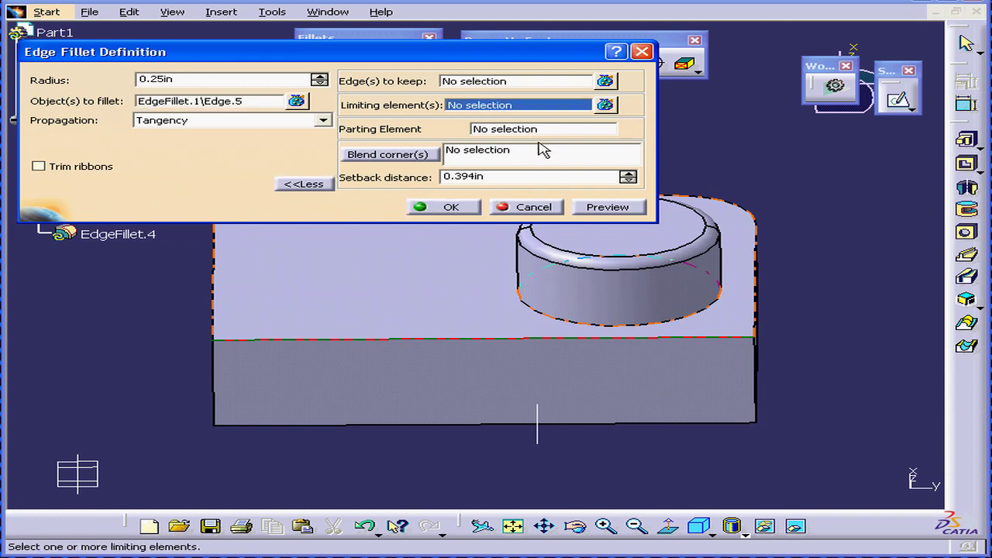
click(345, 340)
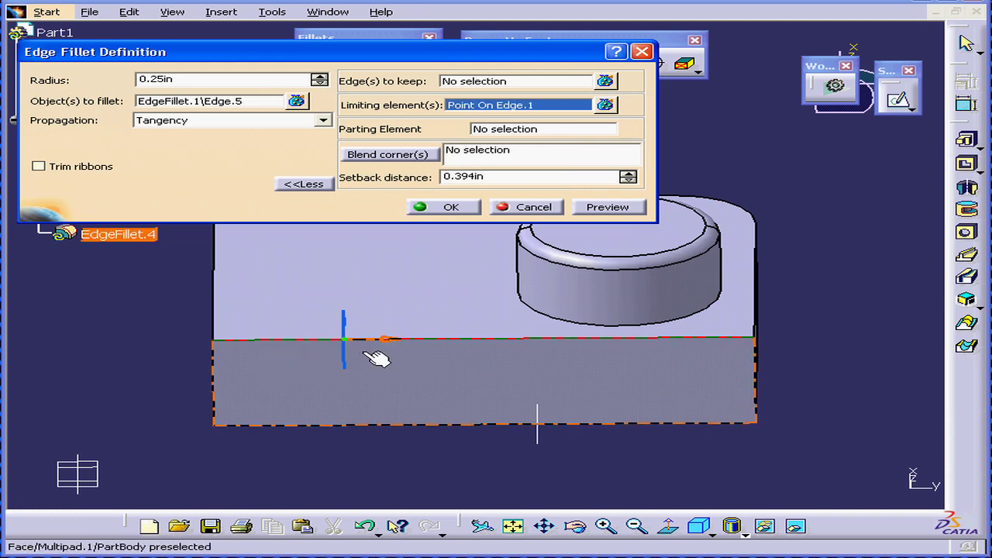
middle_drag(503, 408, 571, 414)
click(571, 416)
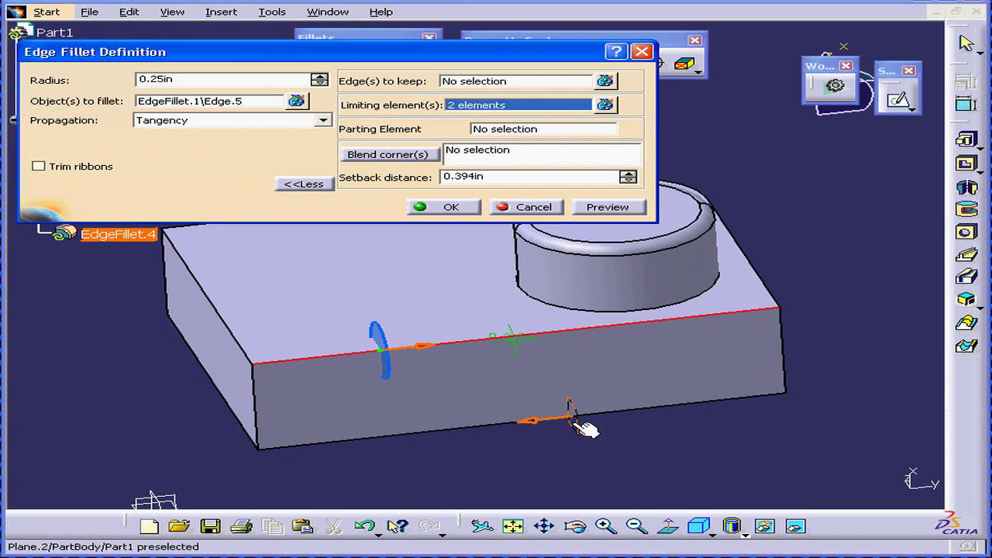
click(606, 206)
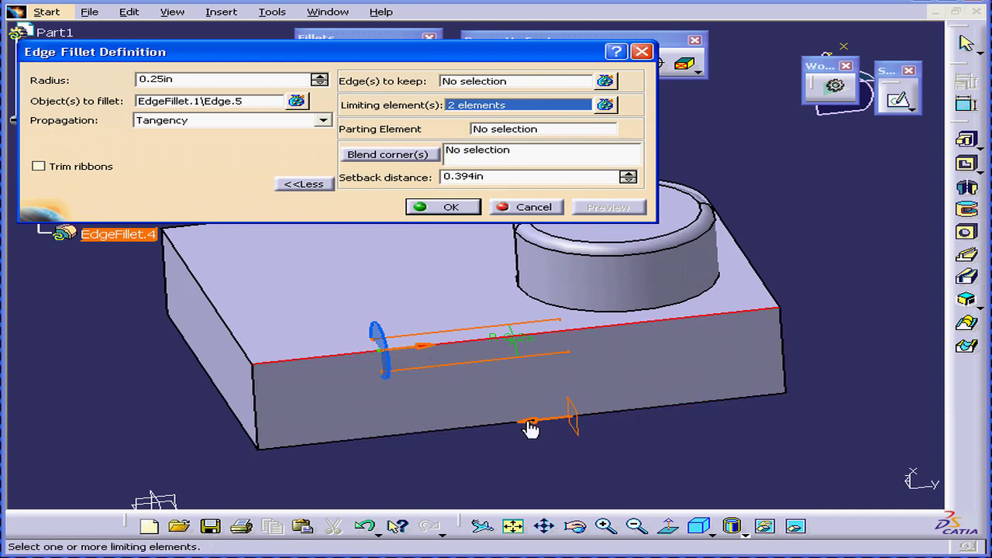
click(444, 207)
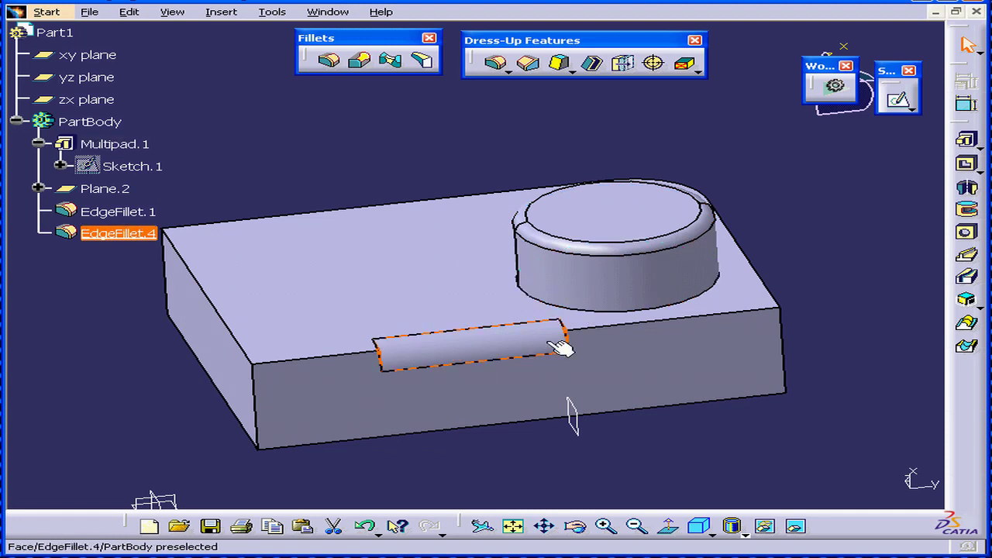
- Edit the limited fillet and reverse the directions of both limiting elements so it covers the two outer ends of the edge
double_click(482, 349)
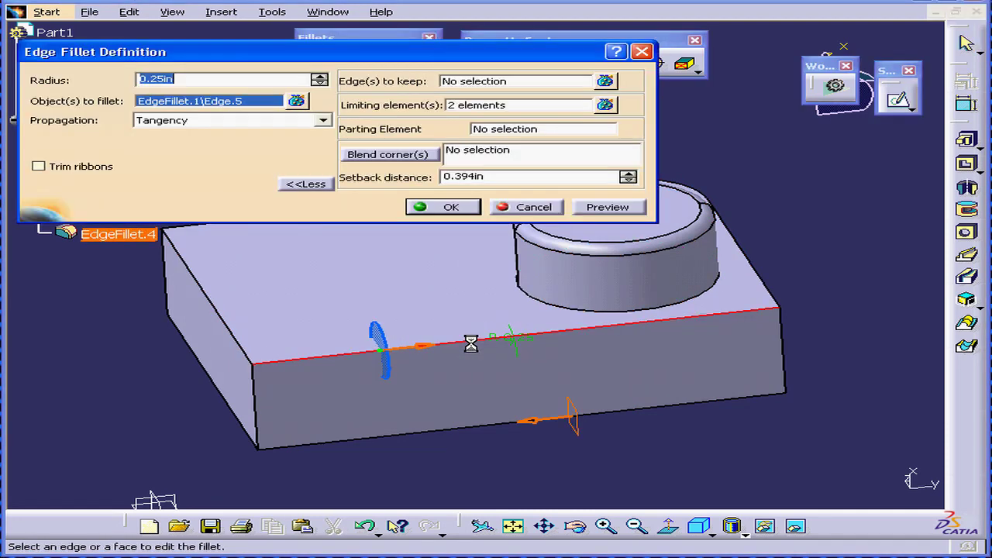
click(428, 351)
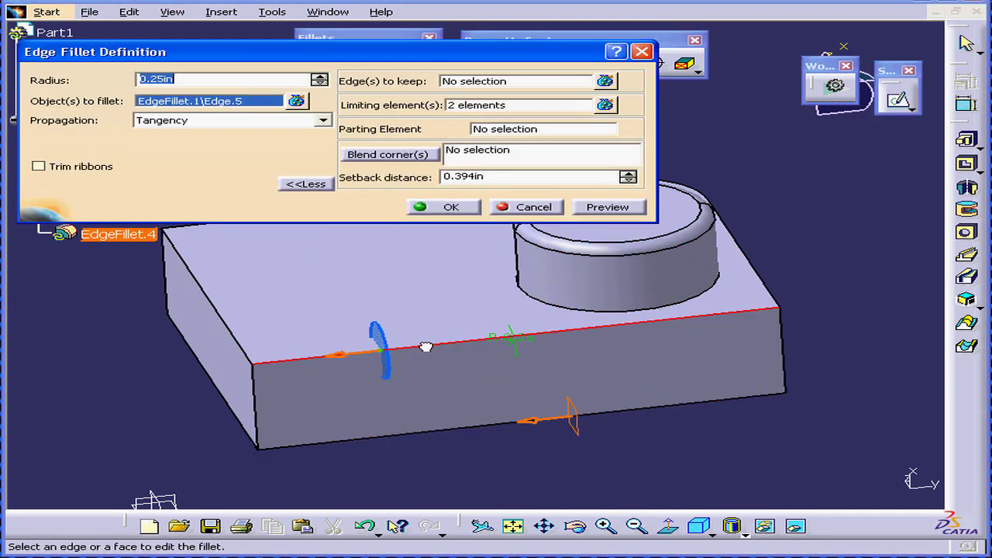
click(546, 423)
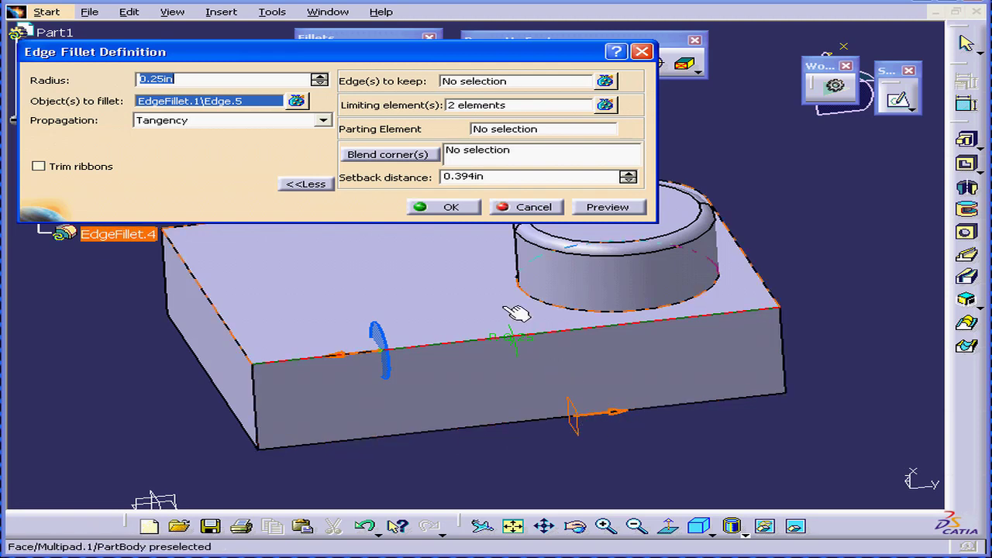
click(448, 208)
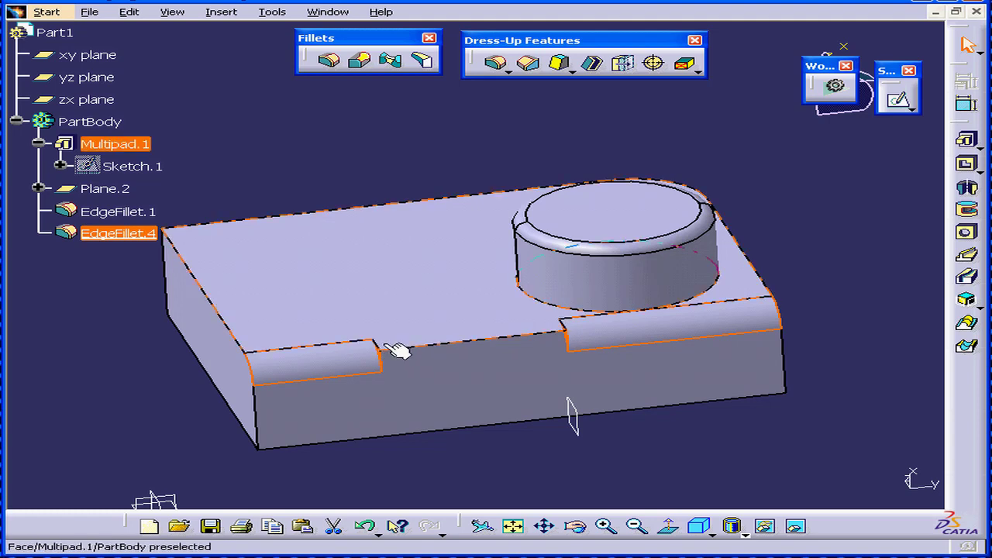
- Delete the limited fillet on the block's top edge, EdgeFillet.4
right_click(116, 234)
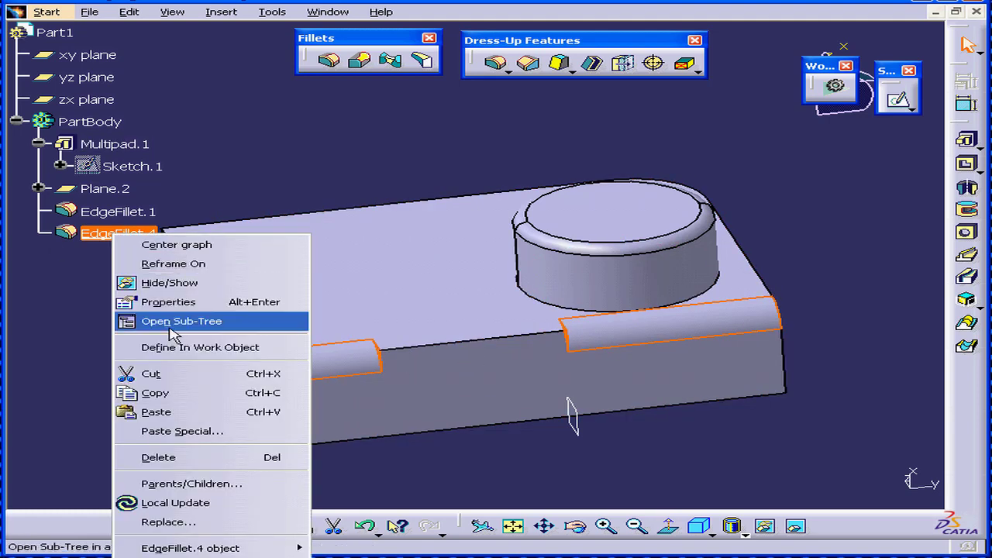
click(194, 458)
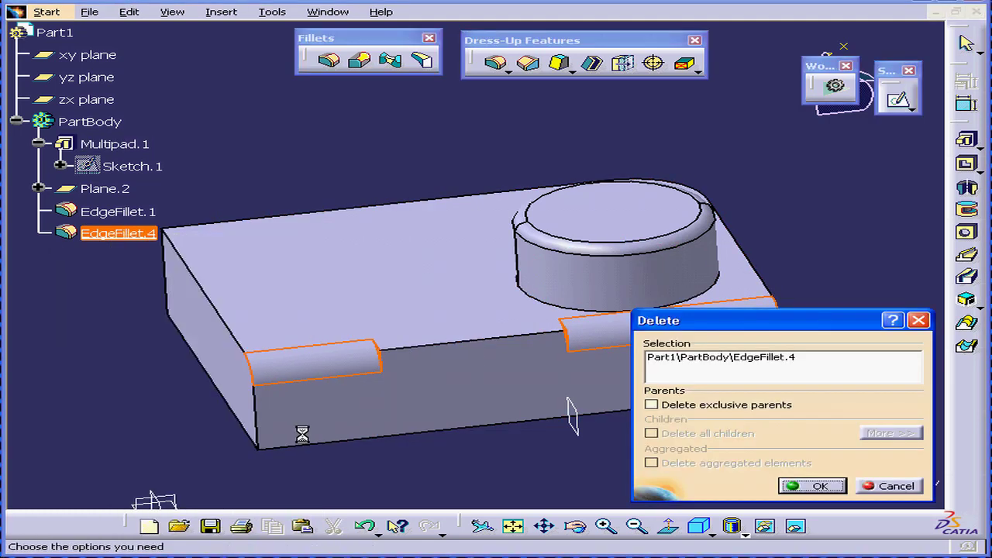
click(821, 486)
- Fillet the two top edges and the vertical edge meeting at the block's sharp front corner with a 0.25 in radius and Tangency propagation
middle_drag(476, 221, 395, 348)
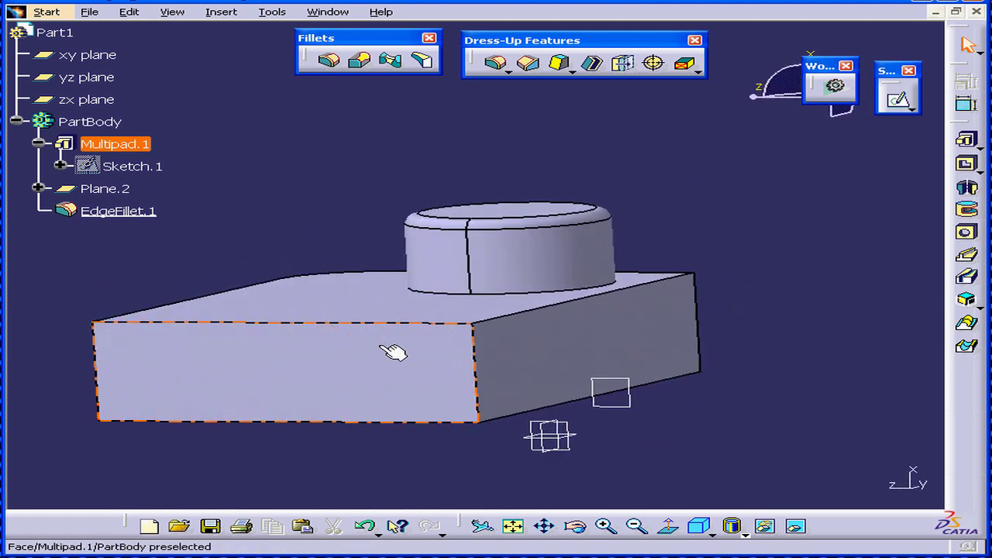
click(333, 62)
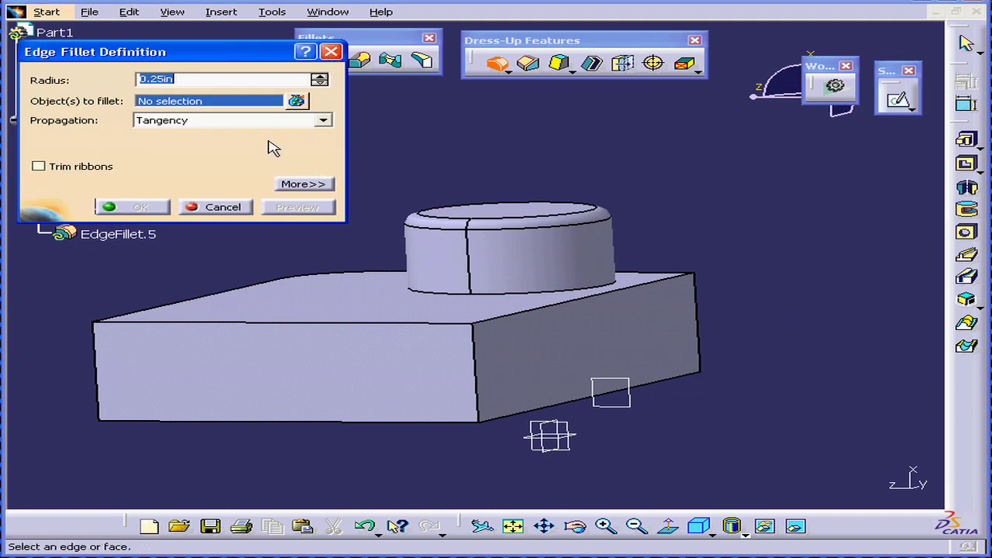
click(309, 184)
drag(237, 50, 237, 40)
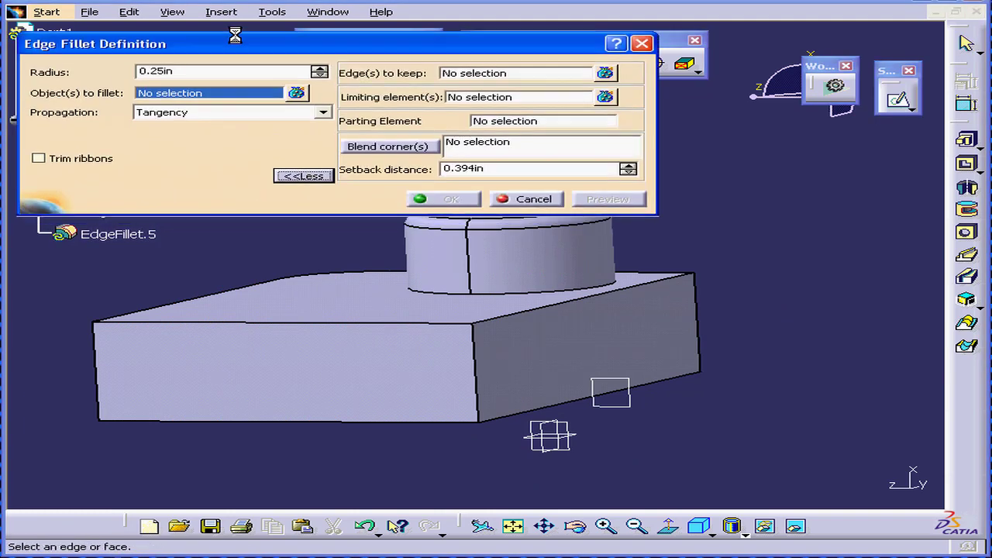
click(415, 328)
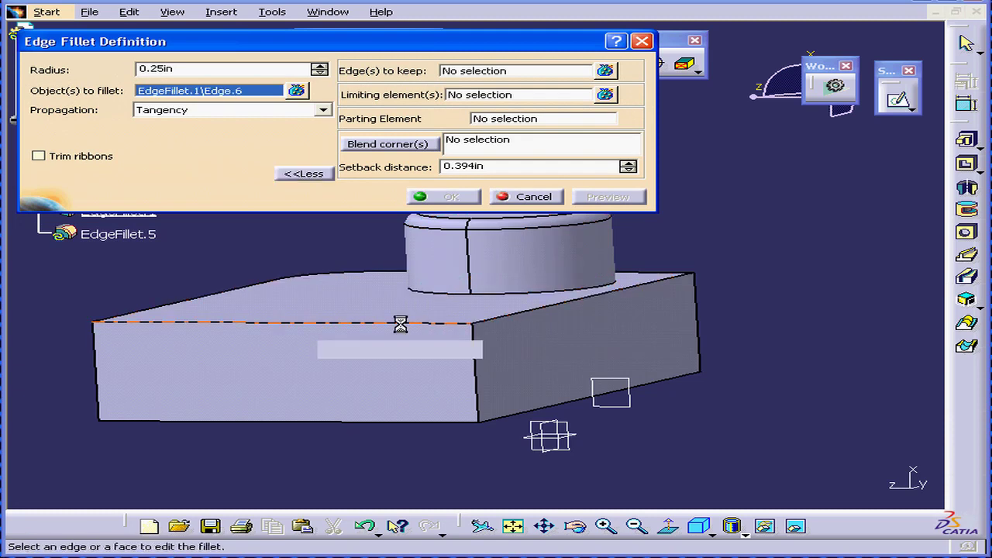
click(516, 320)
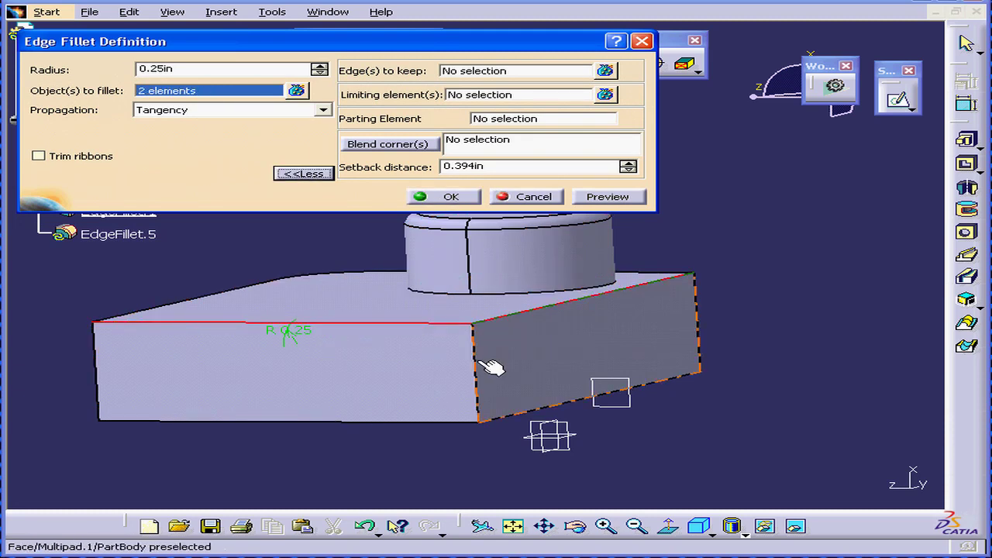
click(477, 364)
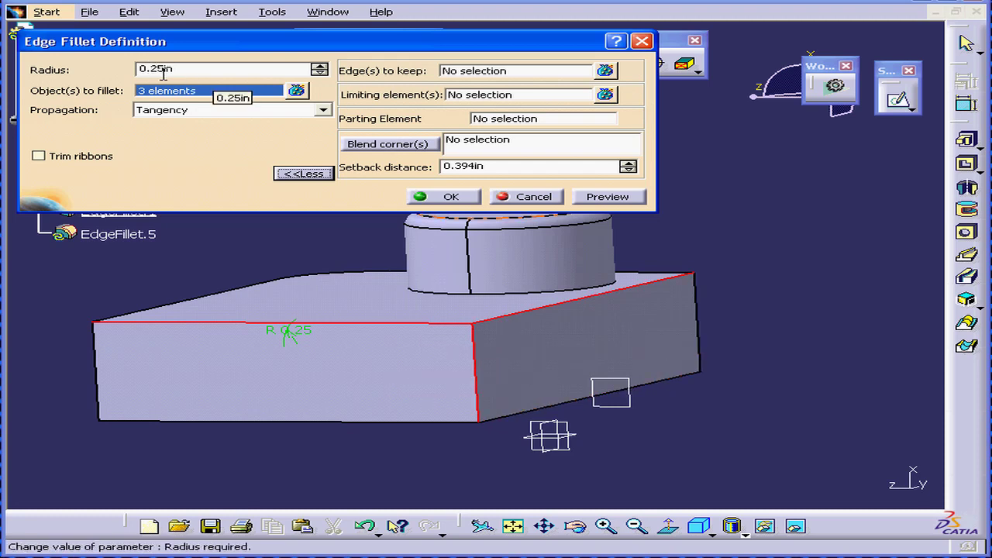
click(580, 198)
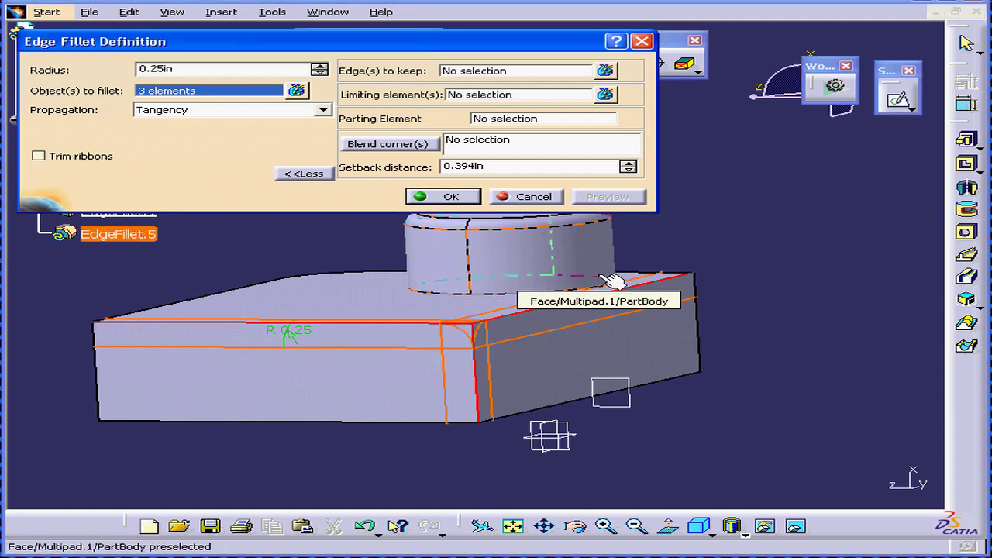
click(448, 198)
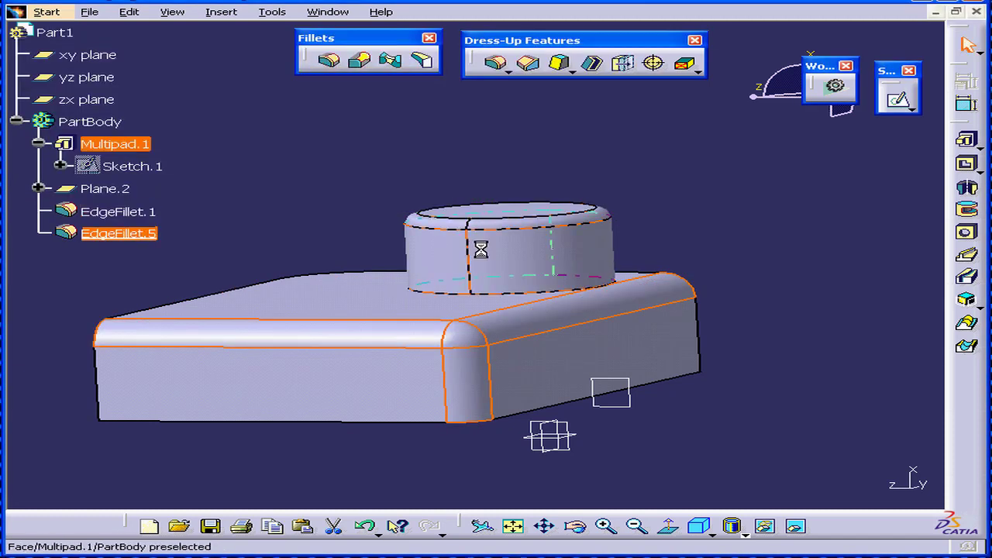
- Edit the three-edge corner fillet to add a blend corner at the block's sharp corner with a 0.5 in setback distance
double_click(517, 327)
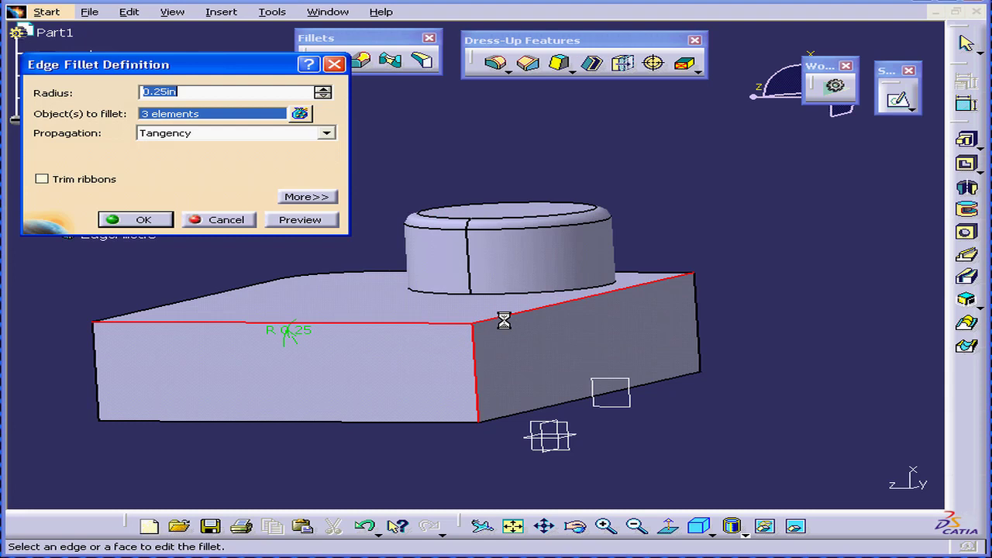
click(307, 196)
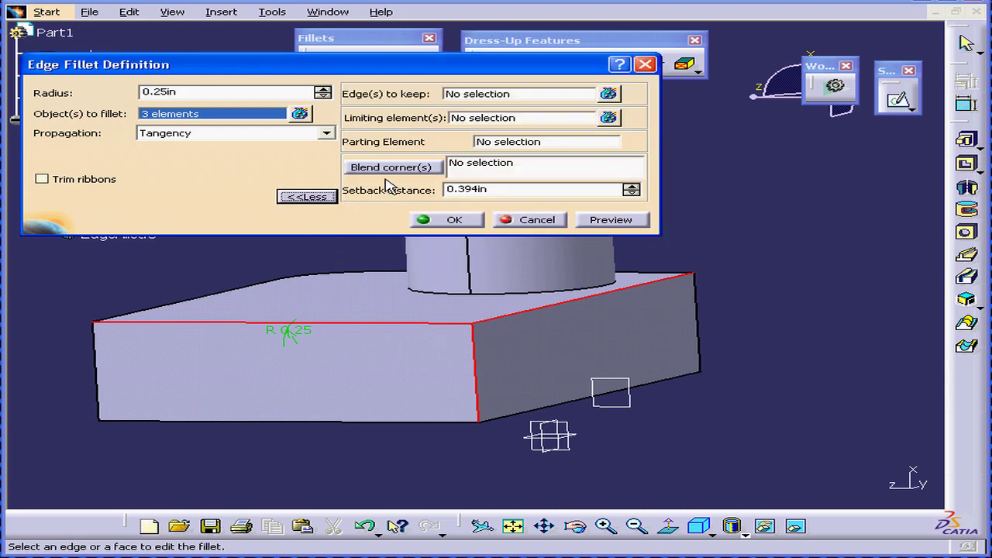
click(409, 169)
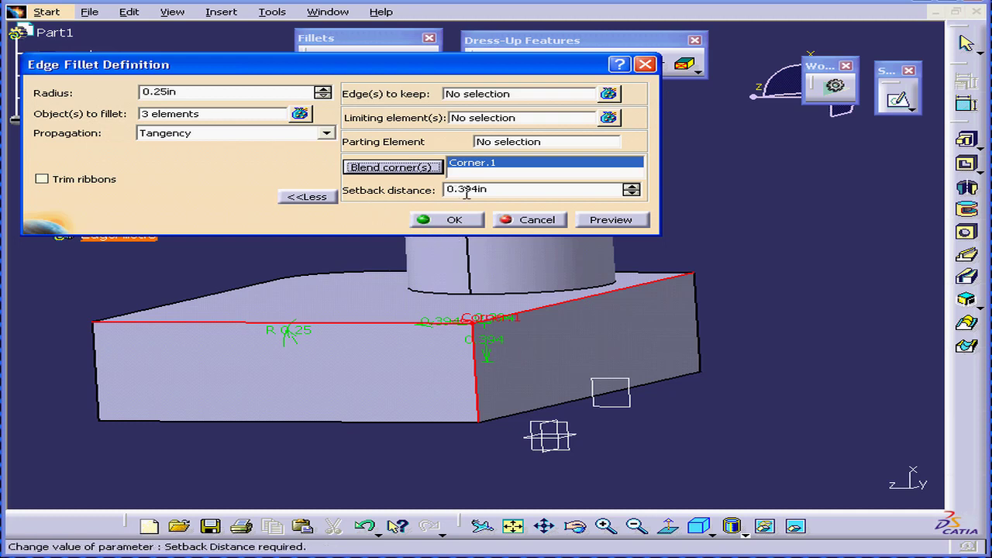
double_click(492, 190)
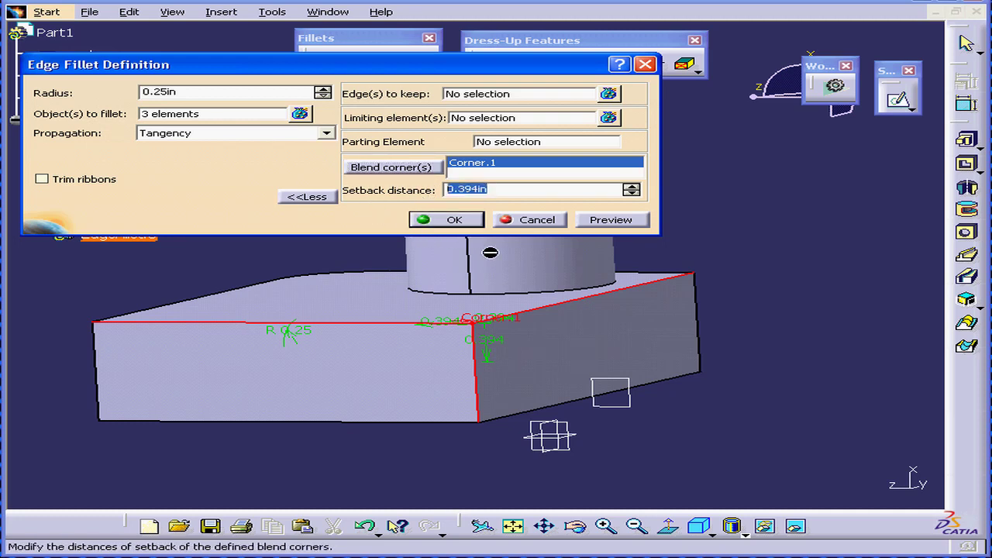
text(.)
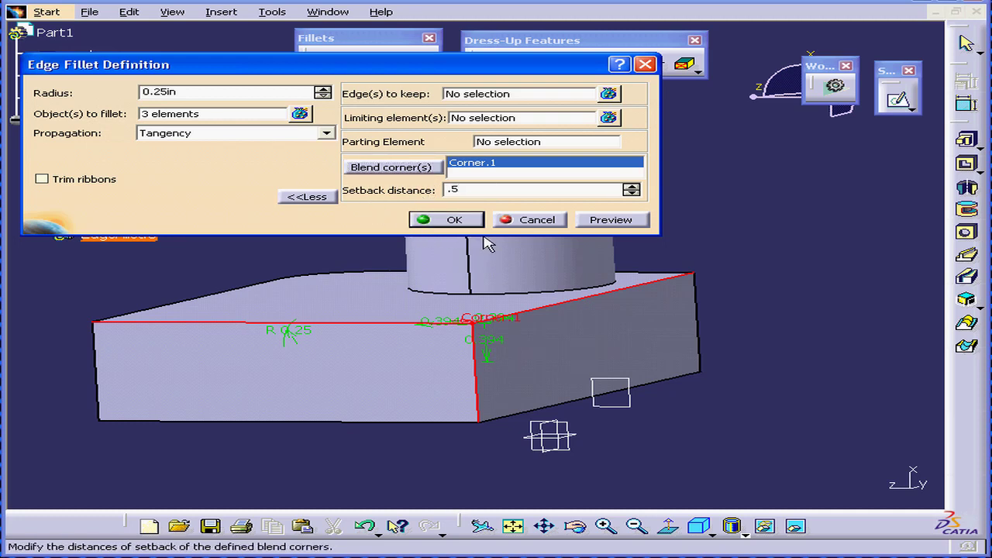
text(5)
key(Return)
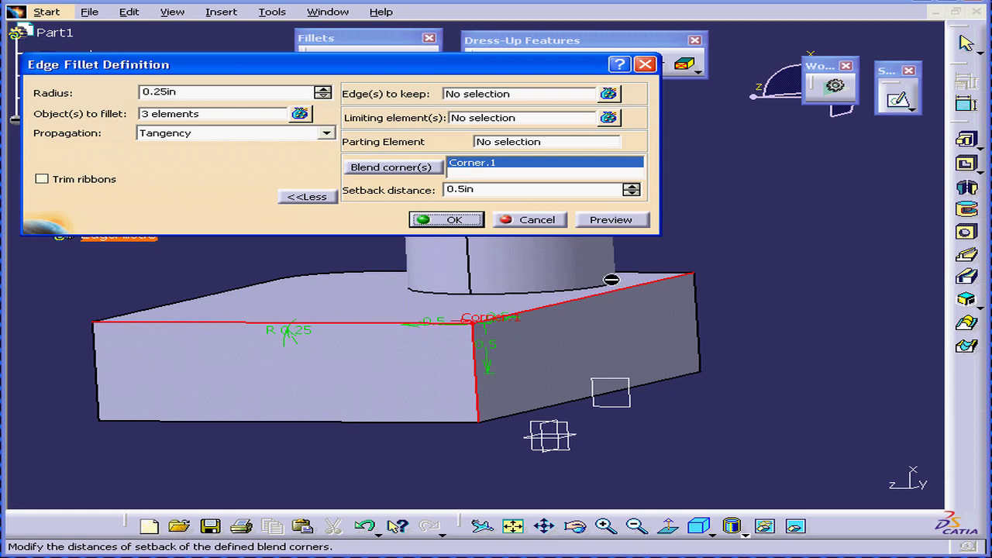
click(449, 220)
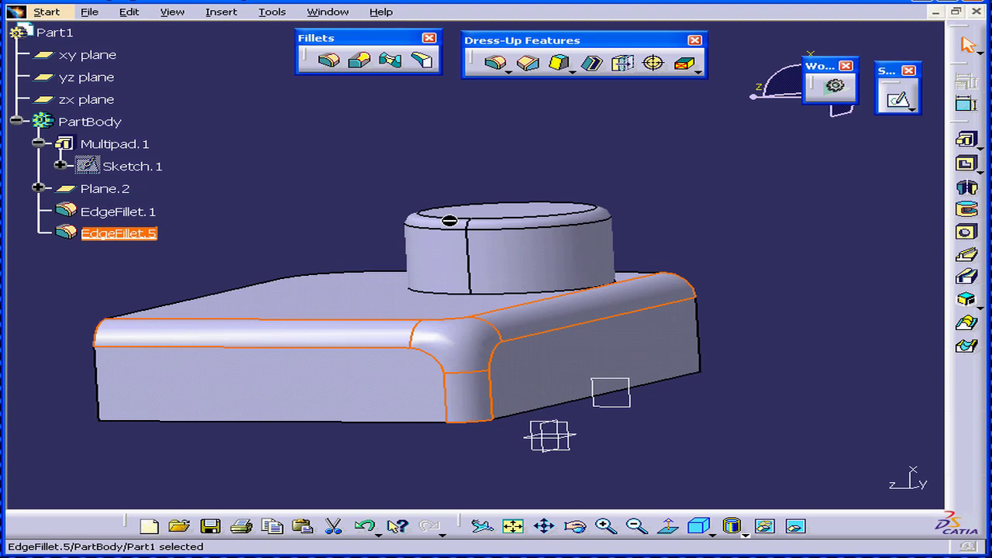
- Edit the corner fillet again and set the blend corner's setback distance to 0.75 in
double_click(469, 341)
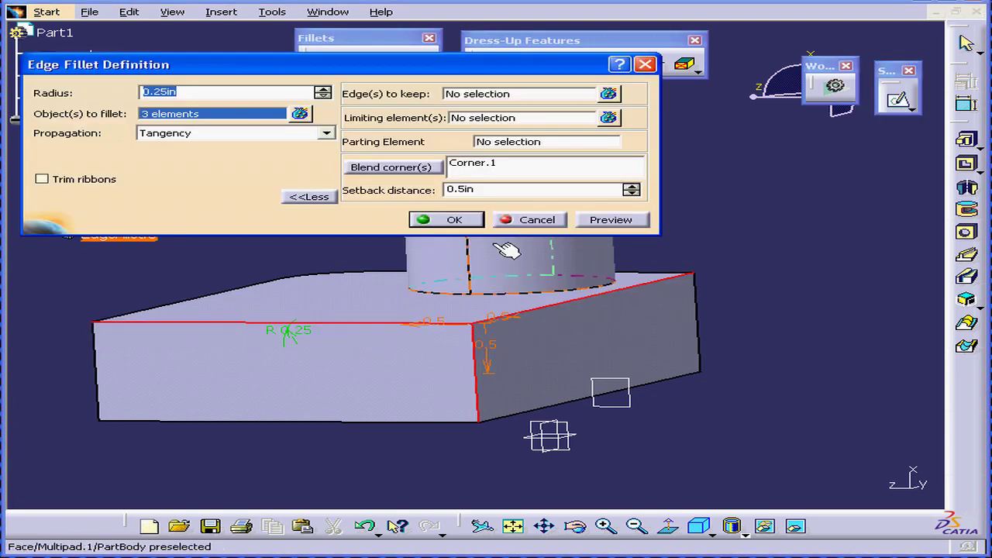
double_click(480, 190)
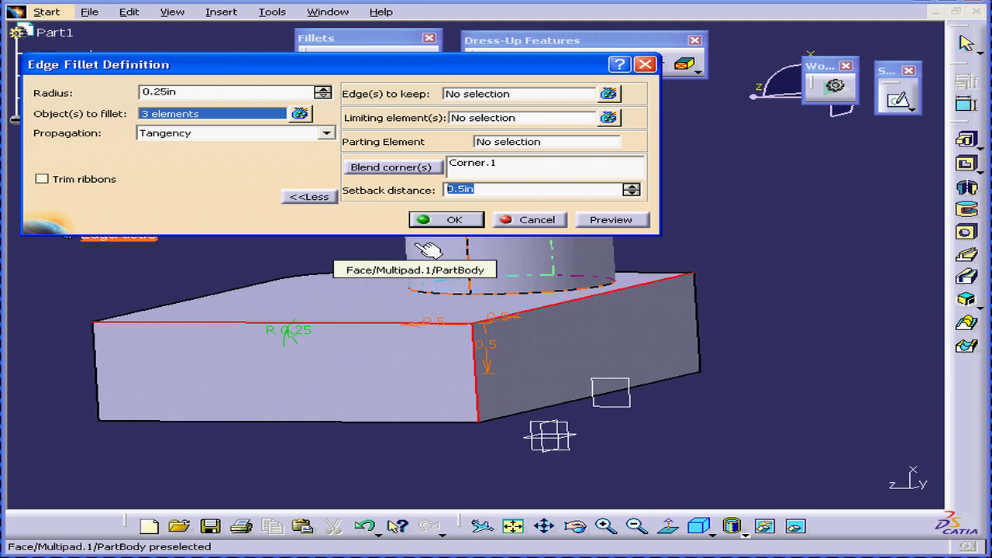
text(.)
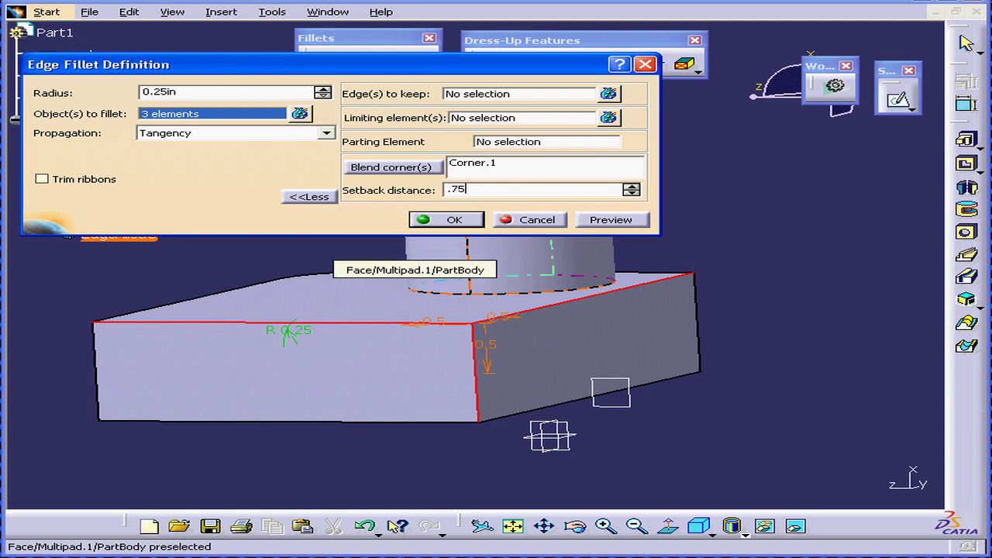
text(75)
click(456, 221)
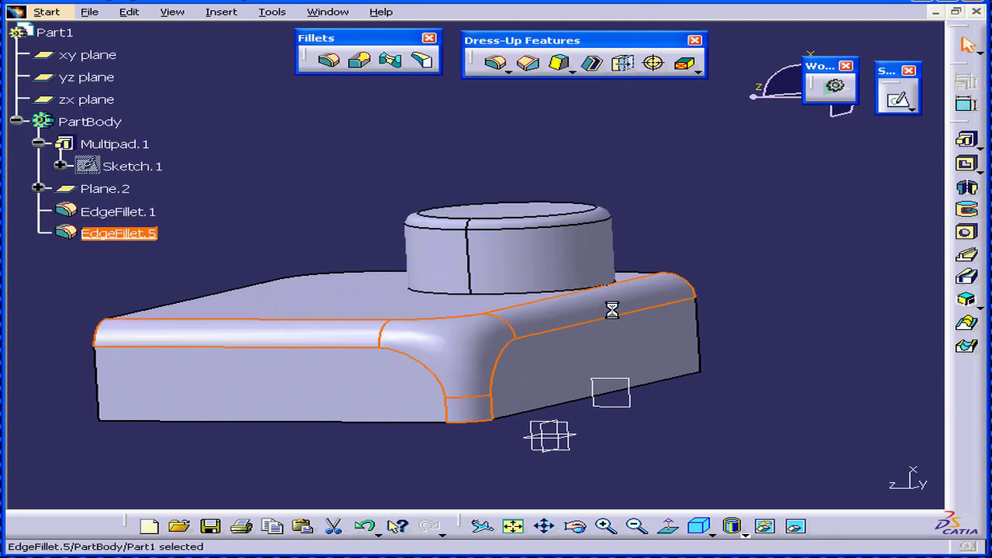